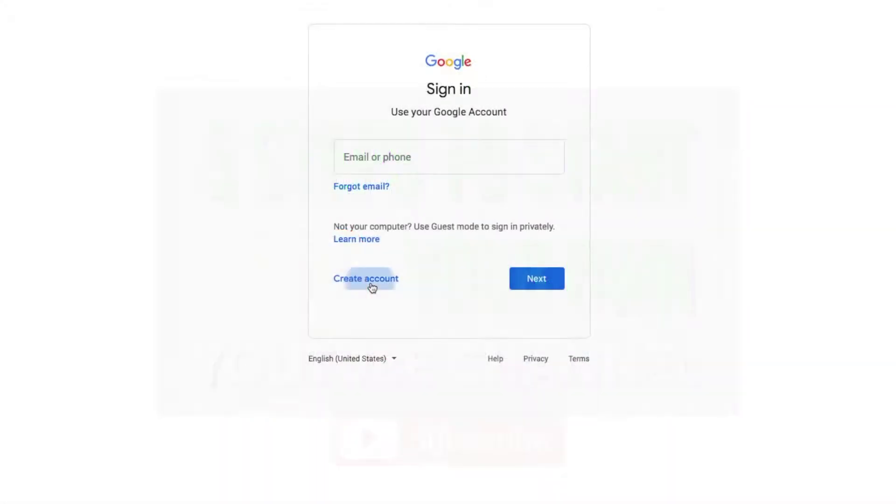
- Show the Create account options (For myself / To manage my business) on the Google sign-in page
{"action": "left_click", "coordinate": [370, 286]}
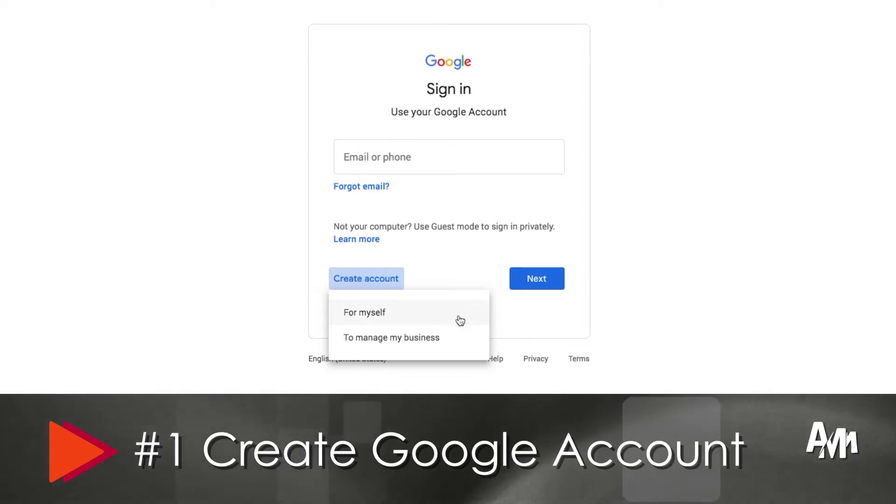
- Choose to create the account for managing a business and enter the first and last name
{"action": "left_click", "coordinate": [457, 340]}
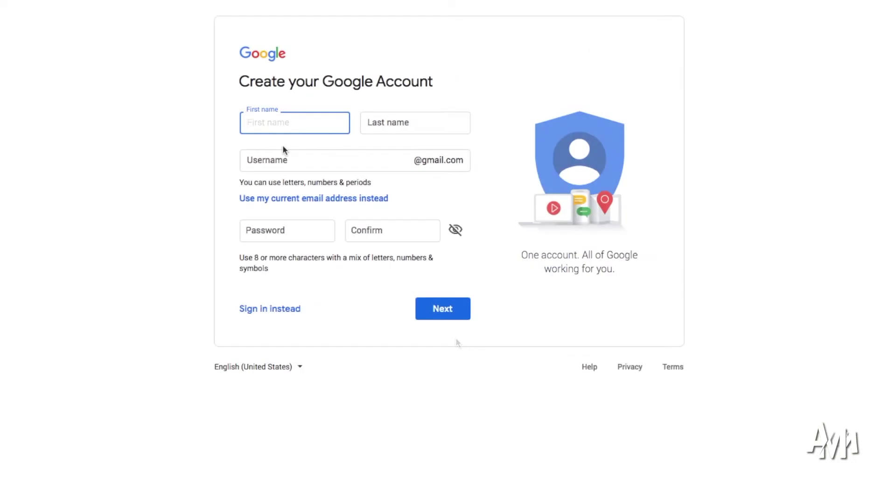
{"action": "type", "text": "Affiliate Marketing"}
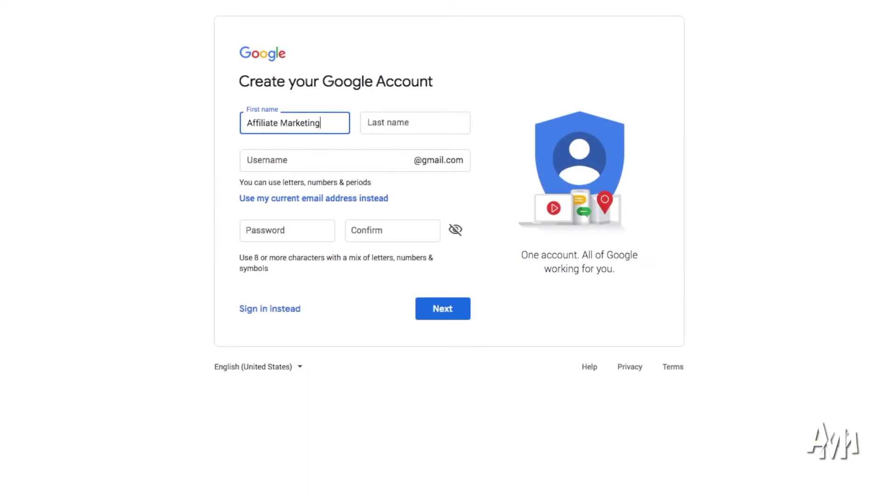
{"action": "left_click", "coordinate": [408, 114]}
{"action": "type", "text": "Marketing"}
- Enter the account username and review the rest of the sign-up form
{"action": "left_click", "coordinate": [262, 160]}
{"action": "type", "text": "Affilia"}
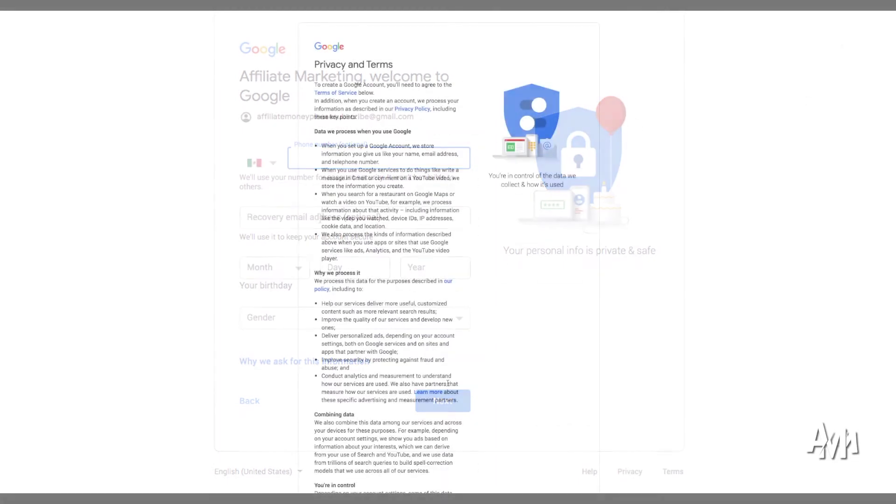
{"action": "scroll", "coordinate": [455, 481], "scroll_direction": "down", "scroll_amount": 10}
{"action": "scroll", "coordinate": [455, 481], "scroll_direction": "up", "scroll_amount": 1}
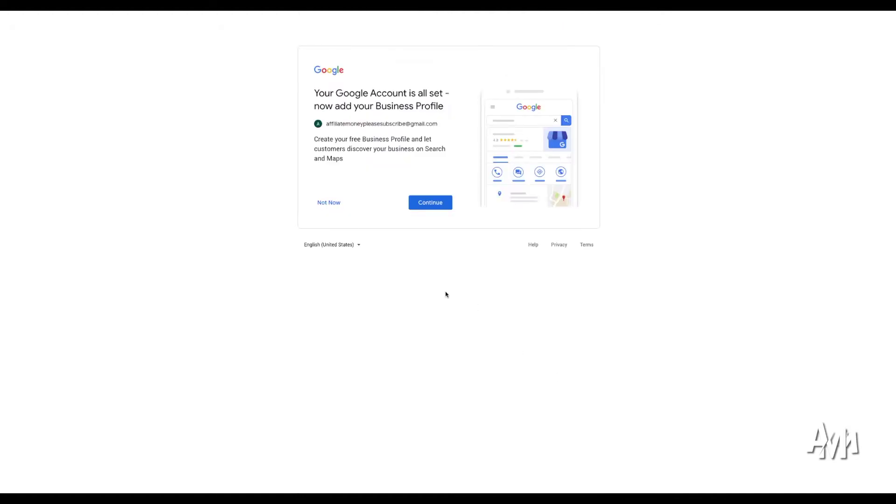
- Sign in to YouTube with the new account and choose Create a channel from the avatar menu
{"action": "left_click", "coordinate": [439, 204]}
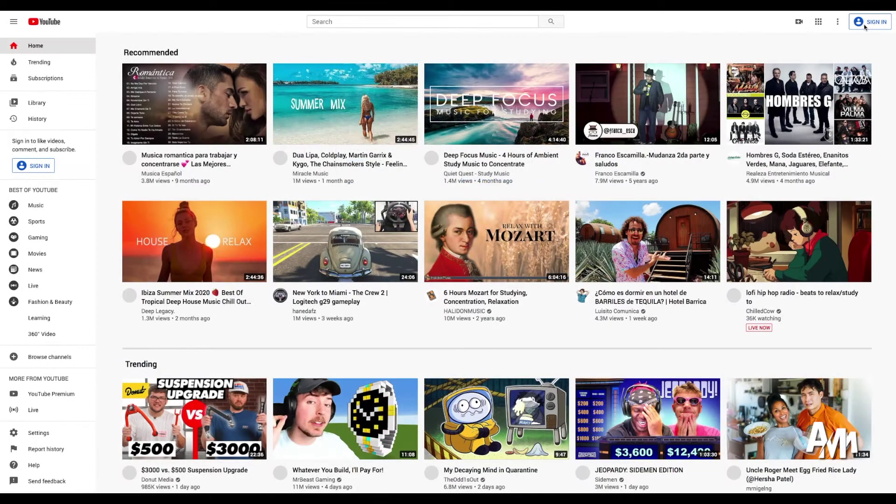
{"action": "left_click", "coordinate": [864, 25]}
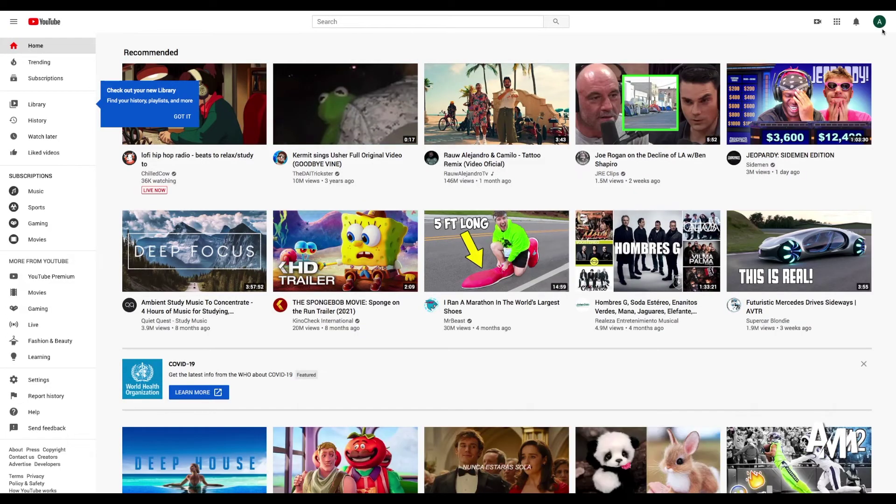
{"action": "left_click", "coordinate": [879, 22]}
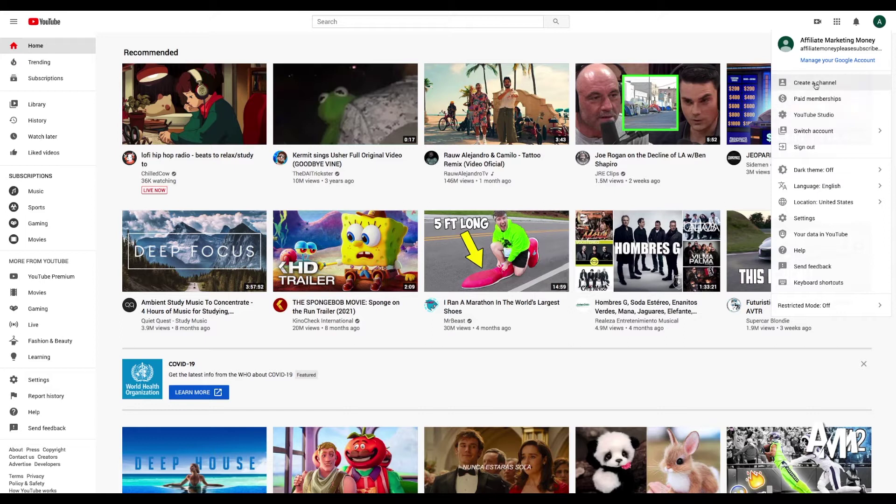
{"action": "left_click", "coordinate": [816, 84]}
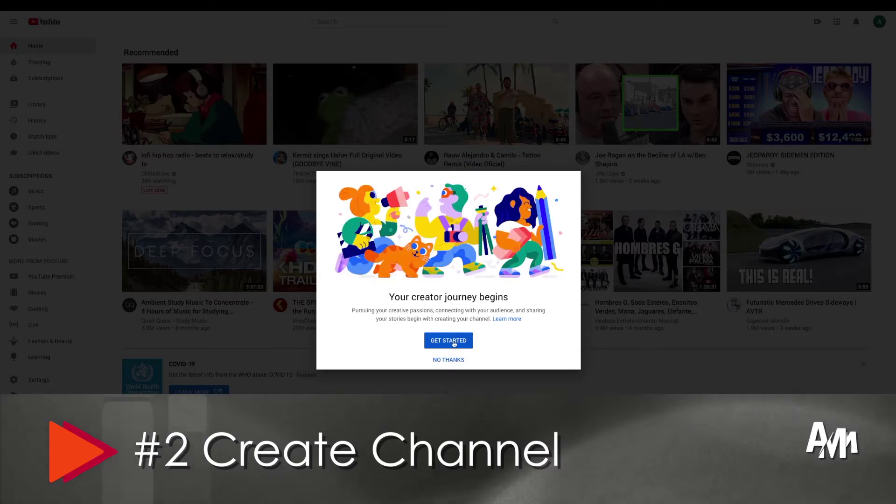
- Begin channel setup with the custom name 'Example Channel' and tick the acknowledgement box
{"action": "left_click", "coordinate": [453, 343]}
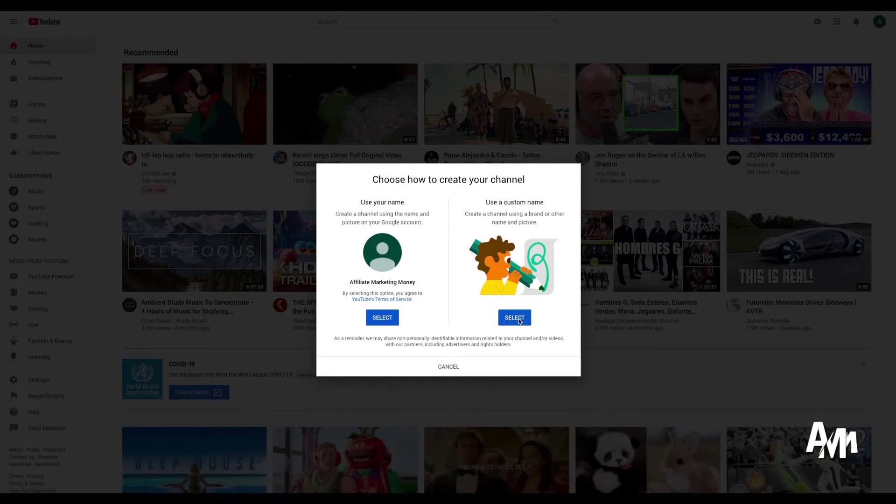
{"action": "left_click", "coordinate": [520, 321]}
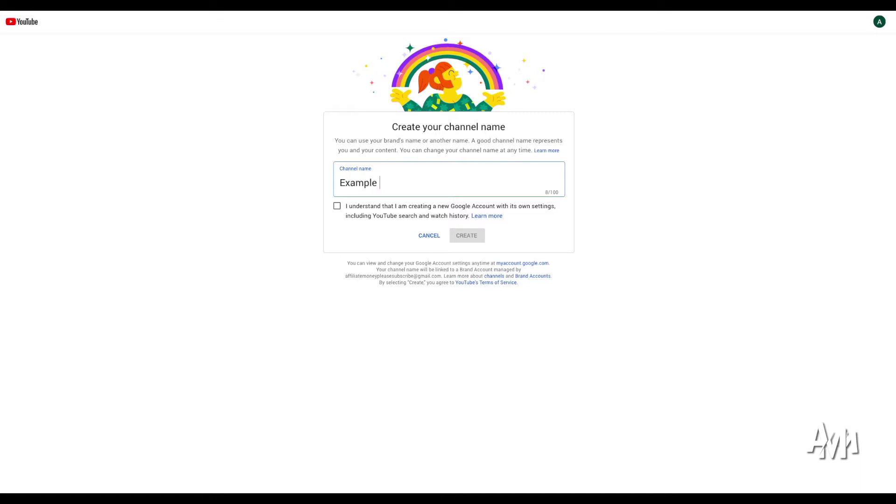
{"action": "left_click", "coordinate": [338, 207]}
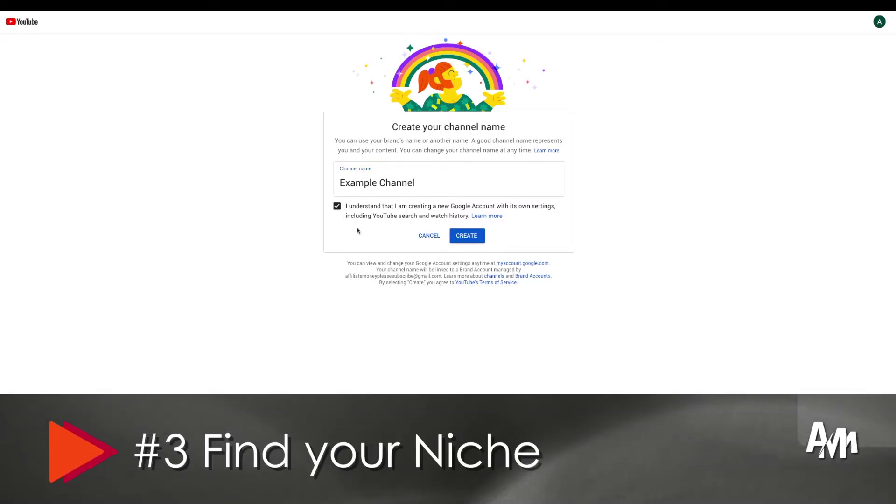
- Create the Example Channel and scroll through the YouTube home feed
{"action": "left_click", "coordinate": [465, 235]}
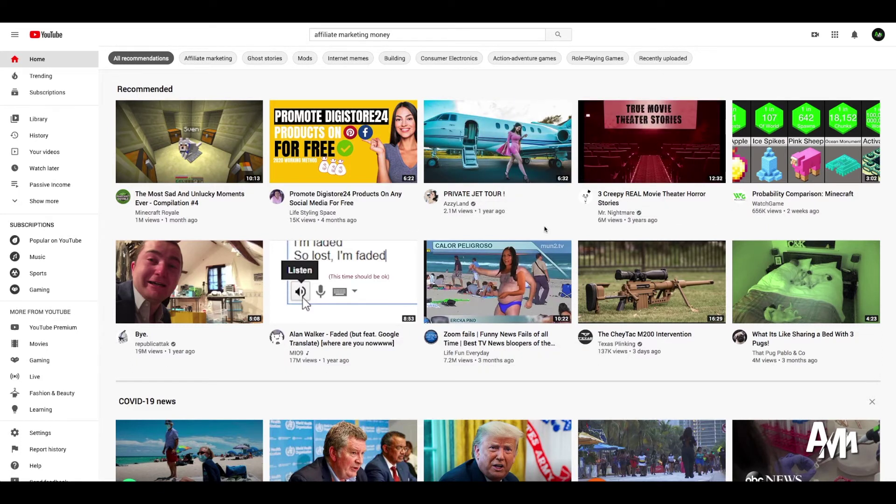
{"action": "scroll", "coordinate": [635, 339], "scroll_direction": "down", "scroll_amount": 10}
{"action": "scroll", "coordinate": [636, 339], "scroll_direction": "down", "scroll_amount": 4}
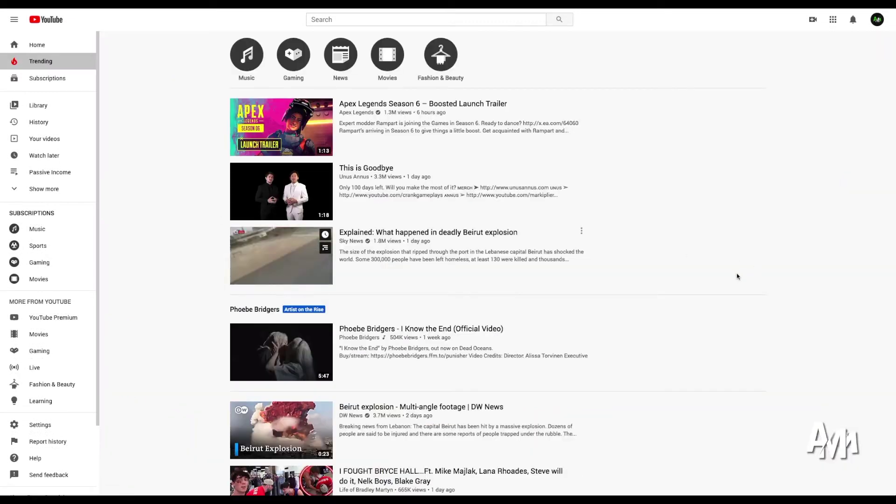
- Browse the YouTube Trending feed for niche ideas
{"action": "scroll", "coordinate": [737, 276], "scroll_direction": "down", "scroll_amount": 9}
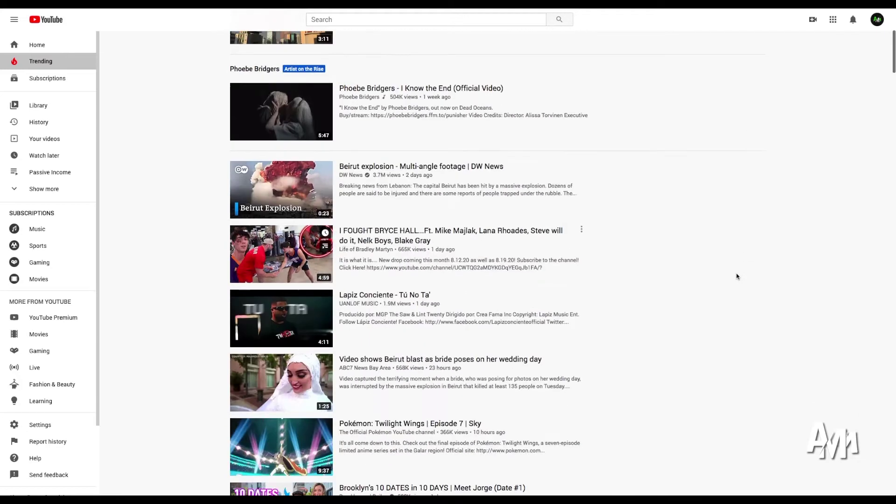
{"action": "scroll", "coordinate": [737, 276], "scroll_direction": "down", "scroll_amount": 4}
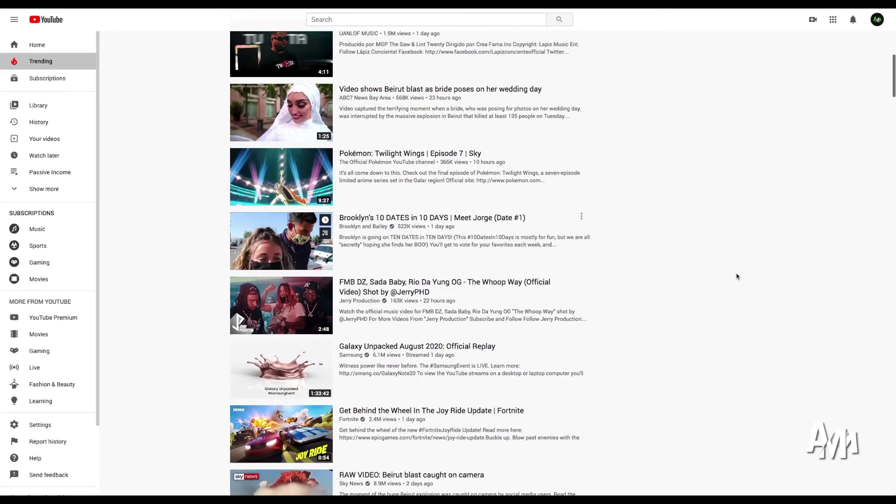
{"action": "scroll", "coordinate": [737, 276], "scroll_direction": "down", "scroll_amount": 3}
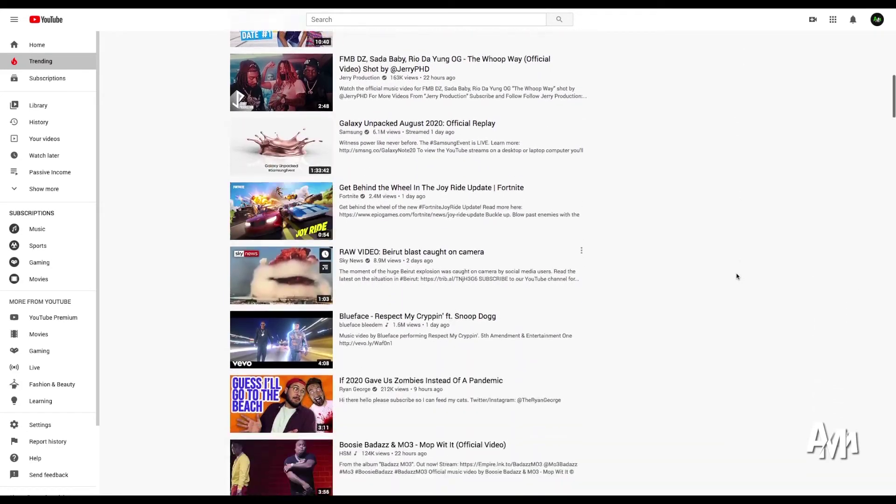
{"action": "scroll", "coordinate": [737, 276], "scroll_direction": "up", "scroll_amount": 15}
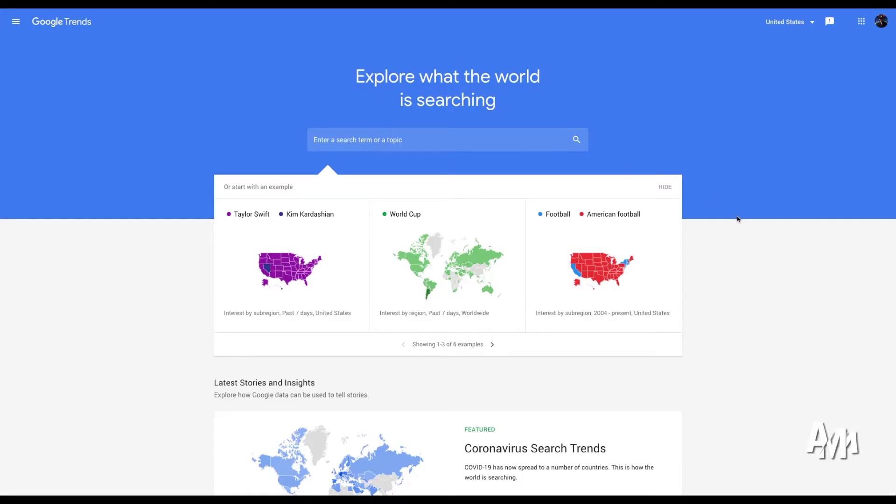
{"action": "scroll", "coordinate": [737, 219], "scroll_direction": "down", "scroll_amount": 1}
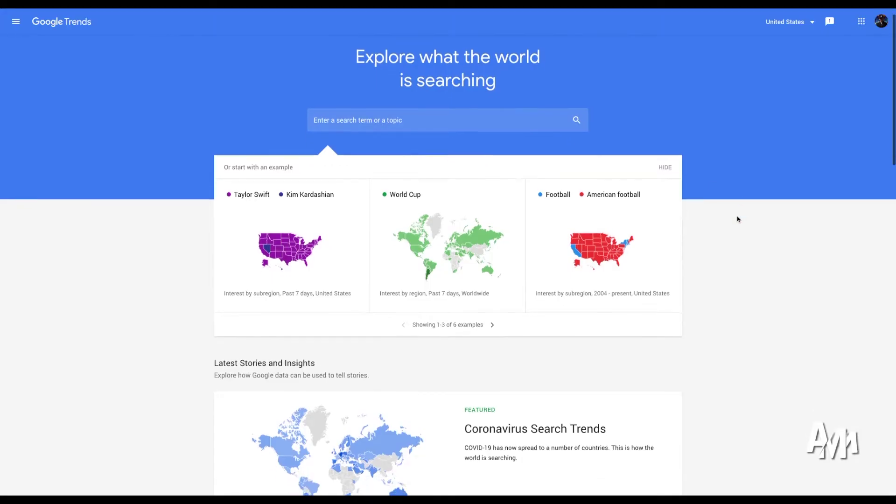
{"action": "scroll", "coordinate": [737, 218], "scroll_direction": "up", "scroll_amount": 1}
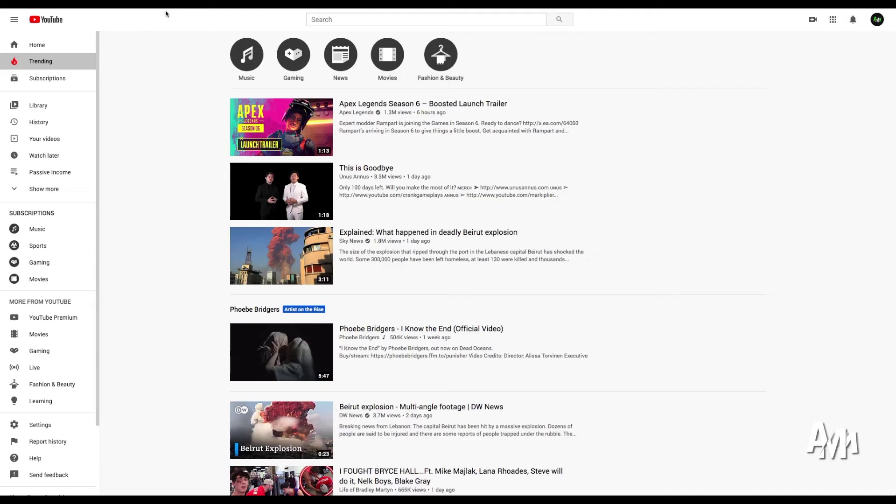
- Search YouTube for 'top 10' and scroll through the results
{"action": "left_click", "coordinate": [332, 19]}
{"action": "type", "text": "top 10"}
{"action": "key", "text": "Return"}
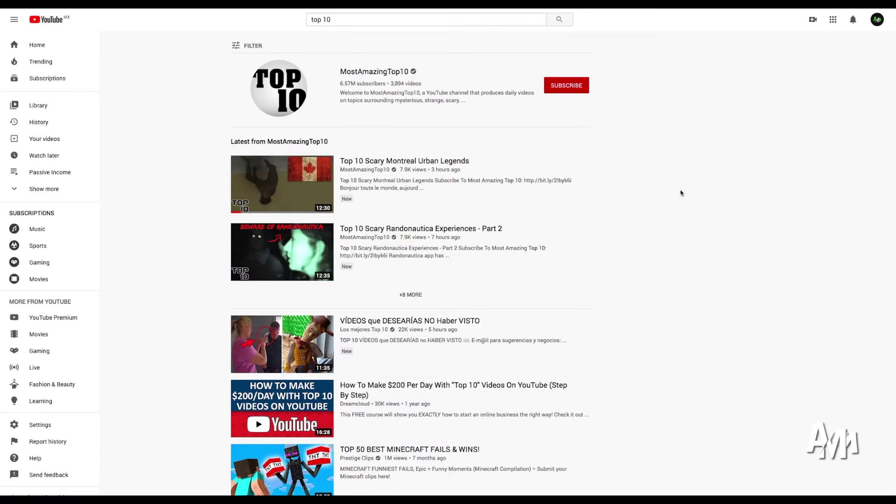
{"action": "scroll", "coordinate": [619, 217], "scroll_direction": "down", "scroll_amount": 2}
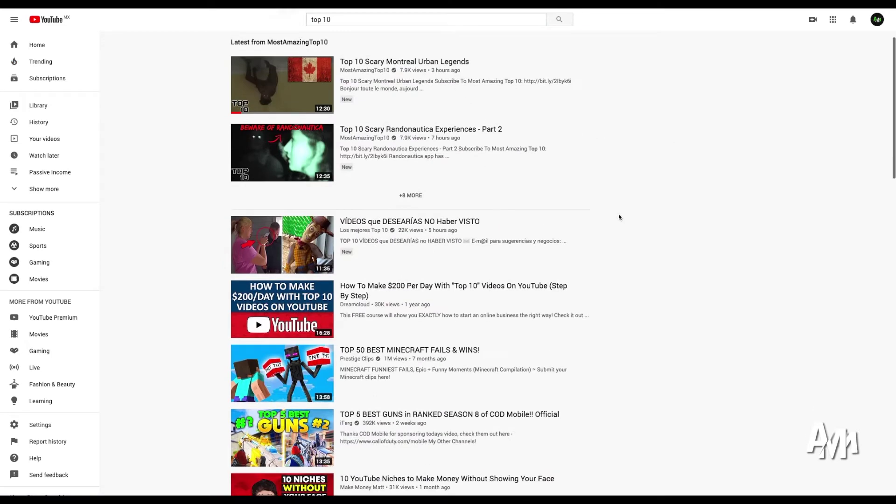
{"action": "scroll", "coordinate": [619, 217], "scroll_direction": "down", "scroll_amount": 5}
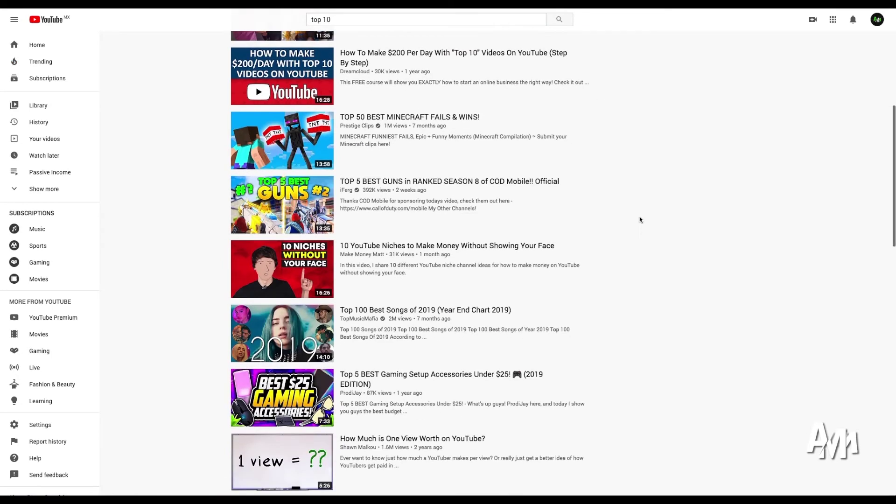
{"action": "scroll", "coordinate": [640, 220], "scroll_direction": "down", "scroll_amount": 2}
{"action": "scroll", "coordinate": [640, 219], "scroll_direction": "down", "scroll_amount": 4}
{"action": "scroll", "coordinate": [640, 219], "scroll_direction": "up", "scroll_amount": 13}
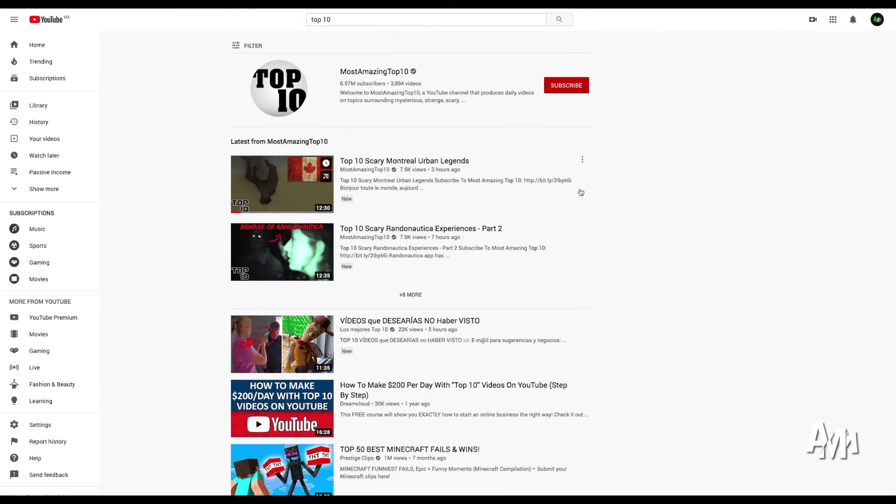
- Filter results to Today, sort by Upload date, and paste the channel address into Social Blade
{"action": "left_click", "coordinate": [252, 46]}
{"action": "left_click", "coordinate": [239, 102]}
{"action": "left_click", "coordinate": [252, 45]}
{"action": "left_click", "coordinate": [542, 103]}
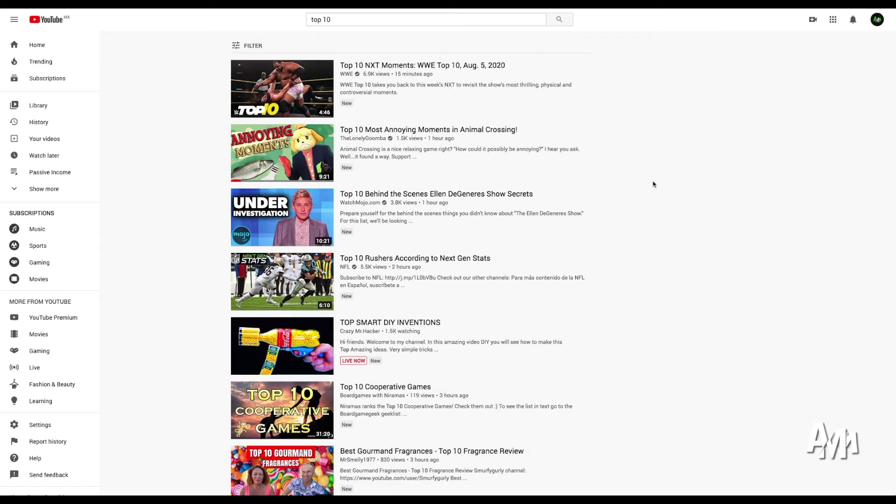
{"action": "scroll", "coordinate": [610, 212], "scroll_direction": "down", "scroll_amount": 3}
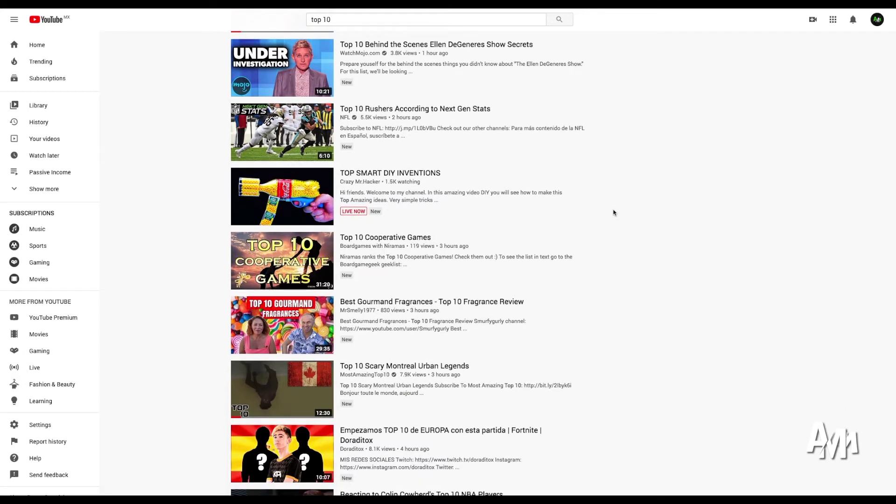
{"action": "scroll", "coordinate": [613, 212], "scroll_direction": "down", "scroll_amount": 3}
{"action": "scroll", "coordinate": [614, 212], "scroll_direction": "down", "scroll_amount": 10}
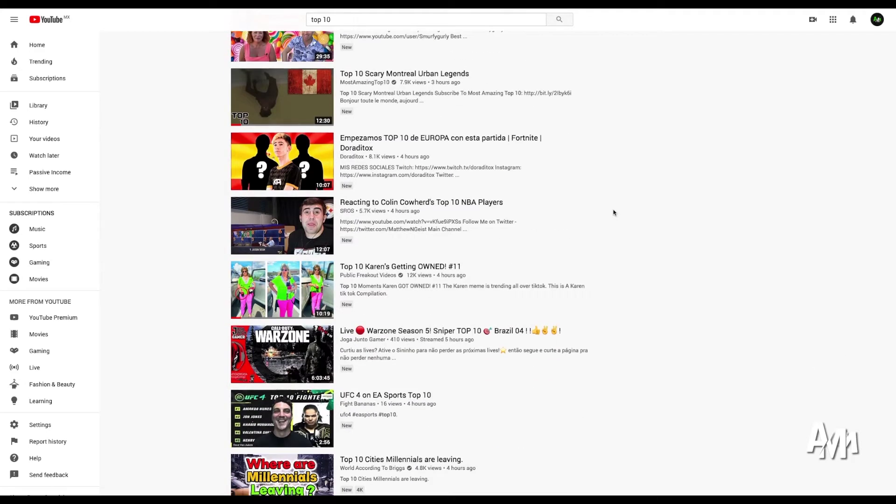
{"action": "scroll", "coordinate": [613, 213], "scroll_direction": "up", "scroll_amount": 15}
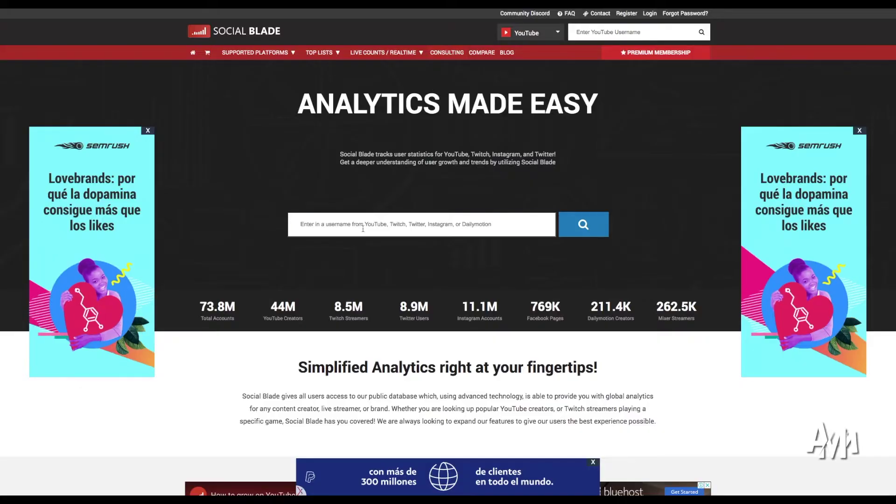
{"action": "type", "text": "https://www.youtube.com/channel/UCBINYCmwE29fBXCpUI8DgTA"}
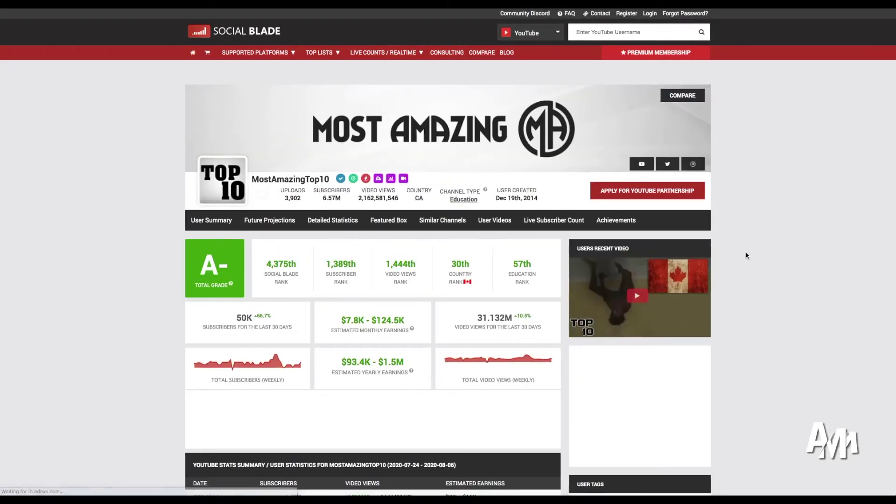
- Scroll through MostAmazingTop10's Social Blade summary and estimated earnings table
{"action": "scroll", "coordinate": [760, 257], "scroll_direction": "down", "scroll_amount": 2}
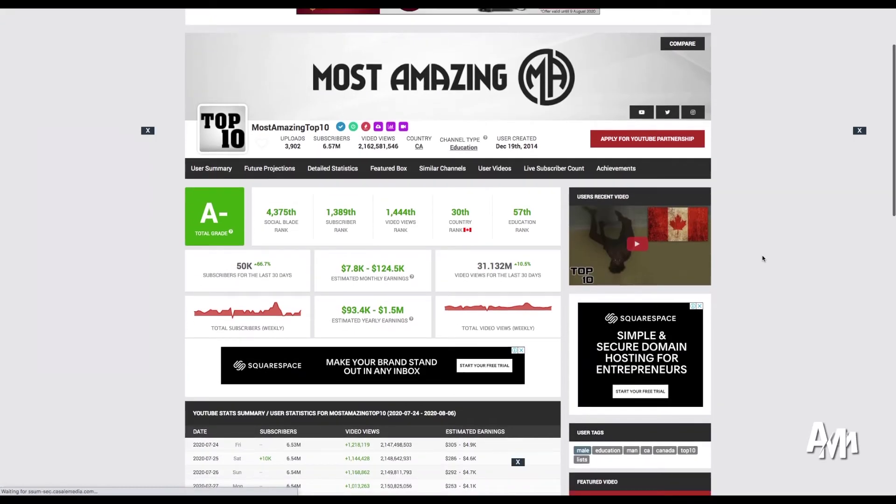
{"action": "scroll", "coordinate": [762, 258], "scroll_direction": "up", "scroll_amount": 2}
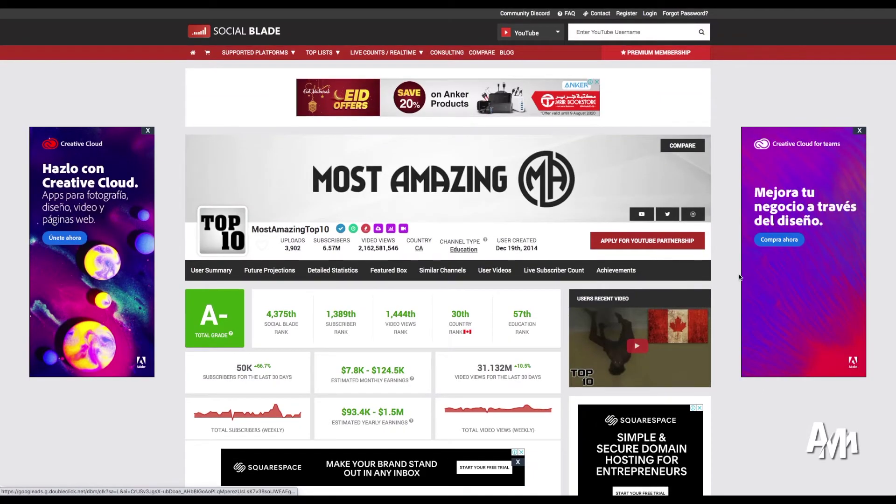
{"action": "scroll", "coordinate": [739, 277], "scroll_direction": "down", "scroll_amount": 7}
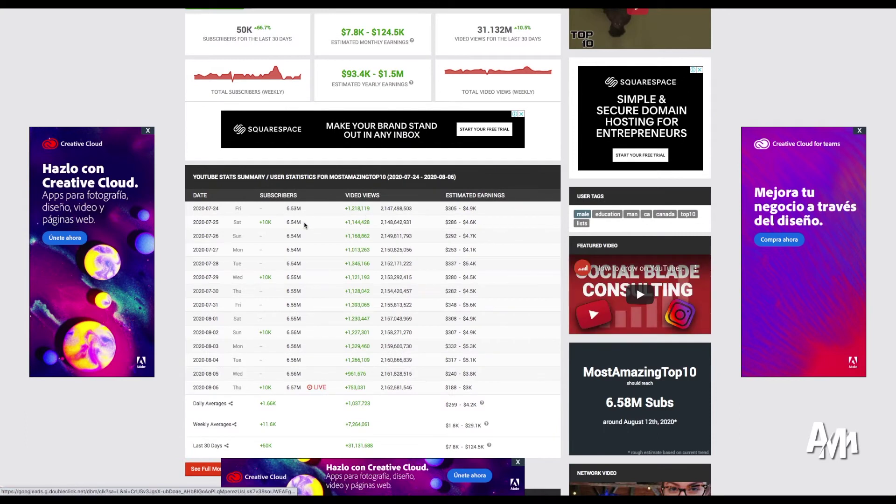
{"action": "scroll", "coordinate": [631, 132], "scroll_direction": "up", "scroll_amount": 7}
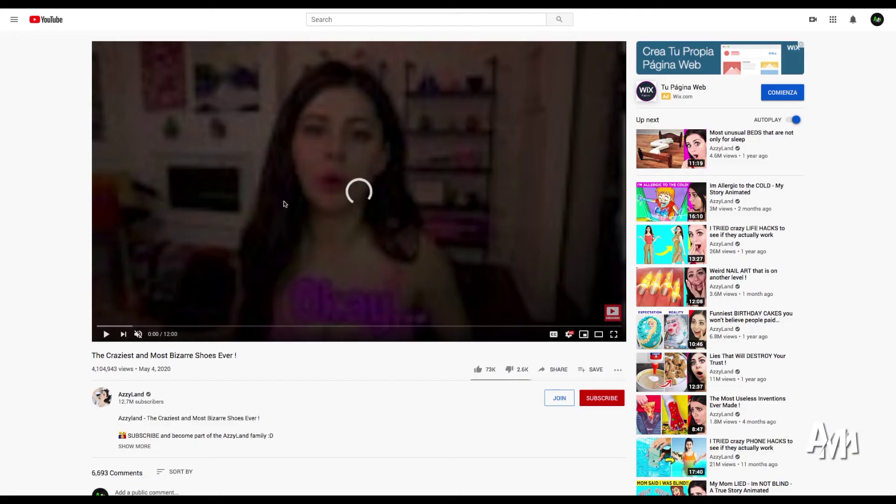
- Play the AzzyLand shoes video, open the AzzyLand channel, and paste its address into Social Blade
{"action": "left_click", "coordinate": [105, 334]}
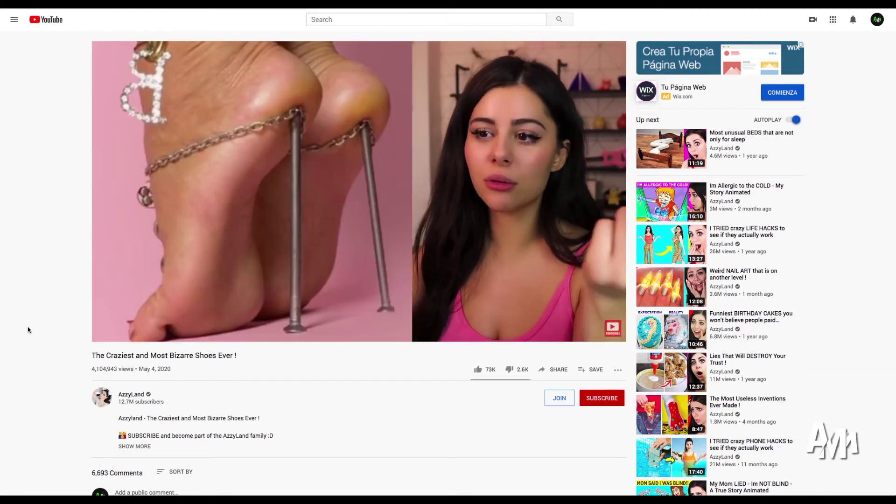
{"action": "scroll", "coordinate": [28, 330], "scroll_direction": "down", "scroll_amount": 3}
{"action": "left_click", "coordinate": [333, 187]}
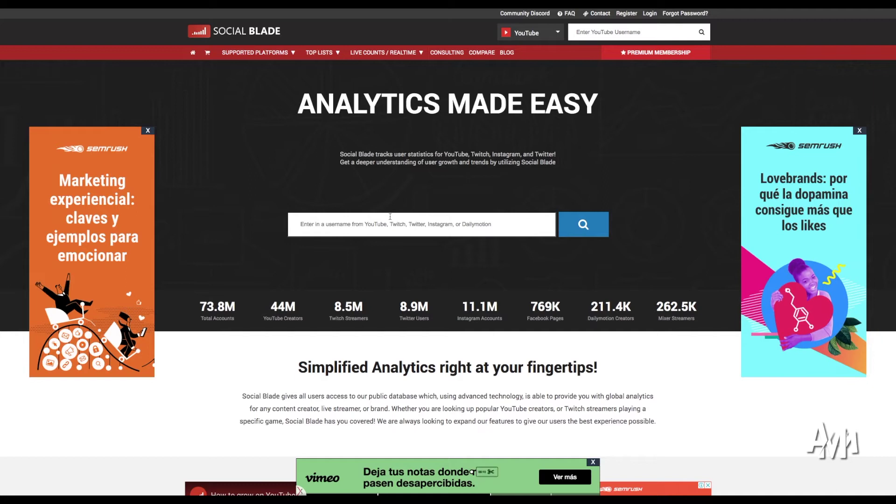
{"action": "type", "text": "https://www.youtube.com/channel/UCzeB_0FNcPlyUSjL_TL5lEw"}
- Look up the pasted AzzyLand channel on Social Blade and scroll its earnings stats
{"action": "key", "text": "Return"}
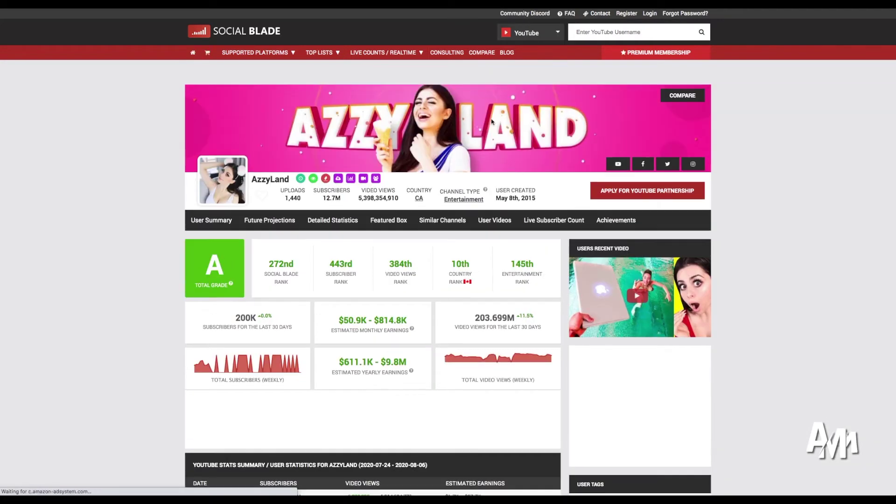
{"action": "scroll", "coordinate": [487, 127], "scroll_direction": "down", "scroll_amount": 2}
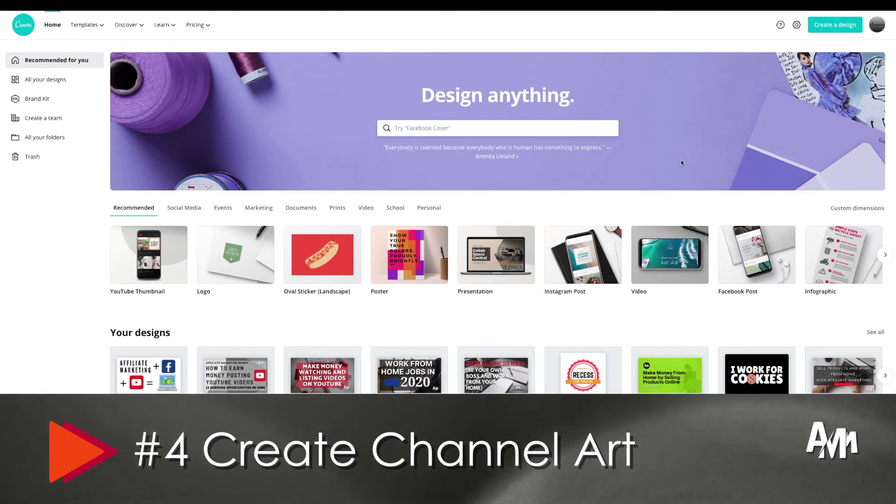
- Try Canva design searches for 'youtube' and then 'logo', clearing each
{"action": "left_click", "coordinate": [545, 126]}
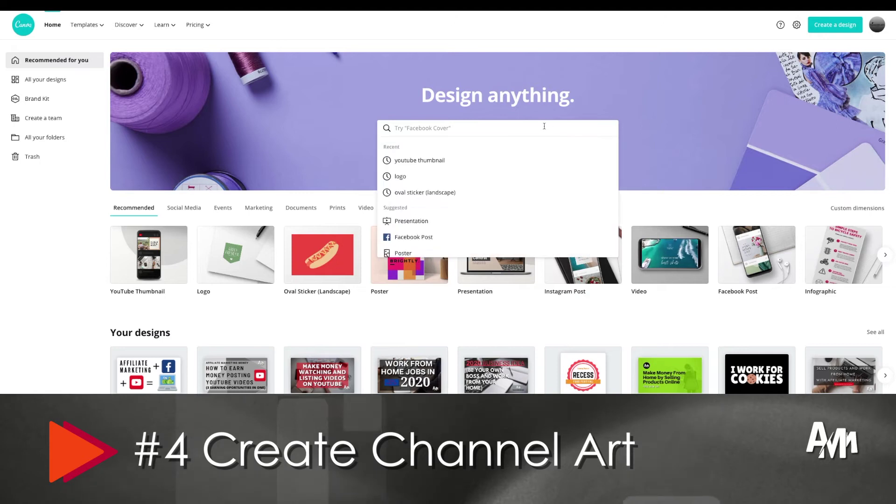
{"action": "type", "text": "youtube"}
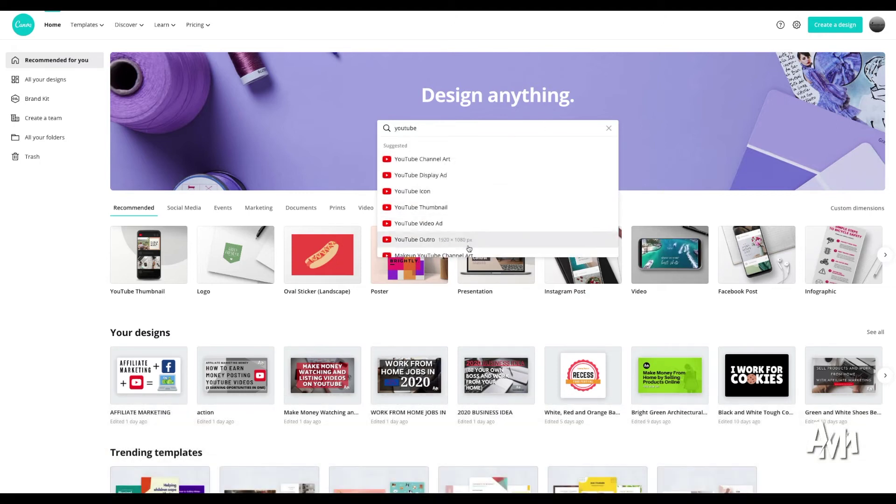
{"action": "key", "text": "ctrl+a"}
{"action": "key", "text": "BackSpace"}
{"action": "type", "text": "logo"}
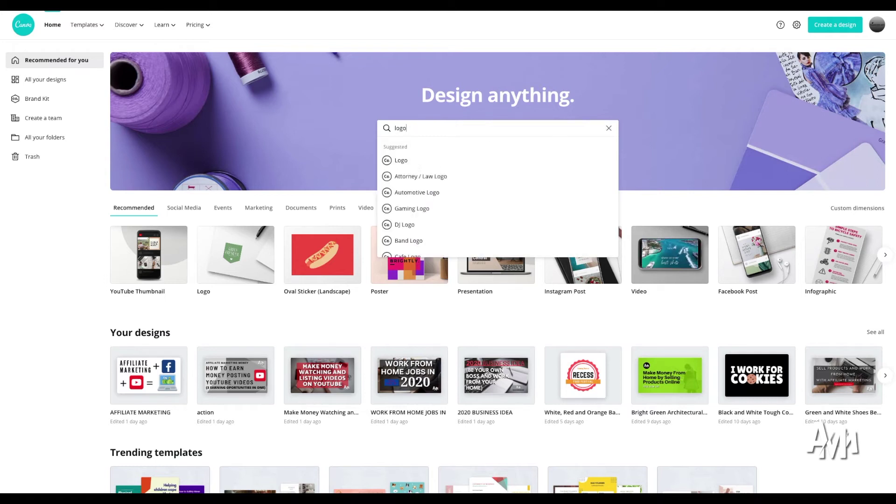
{"action": "left_click", "coordinate": [609, 128]}
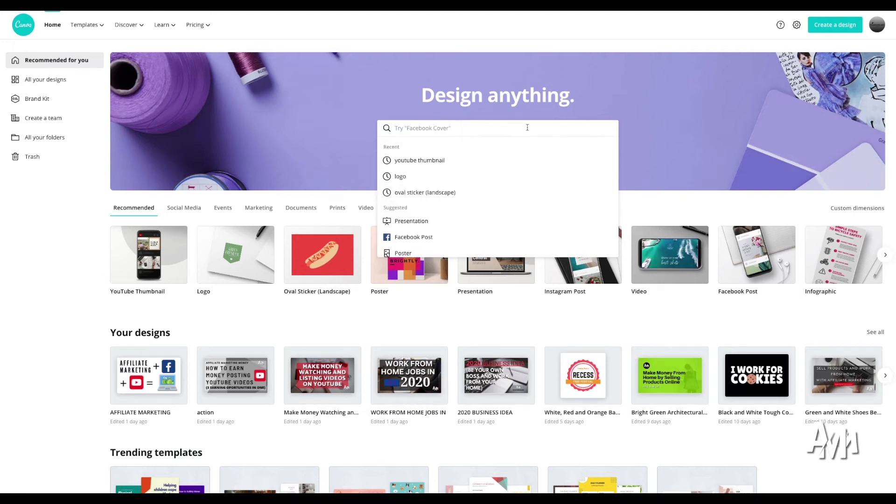
- Search 'youtu', pick YouTube Channel Art and scroll the templates to the Bring Back 8-Bit design
{"action": "type", "text": "youtu"}
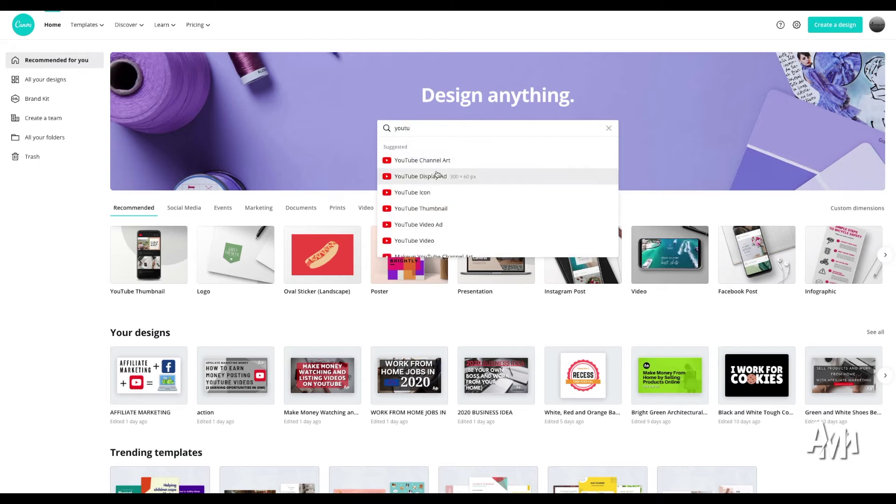
{"action": "left_click", "coordinate": [437, 161]}
{"action": "scroll", "coordinate": [441, 274], "scroll_direction": "down", "scroll_amount": 2}
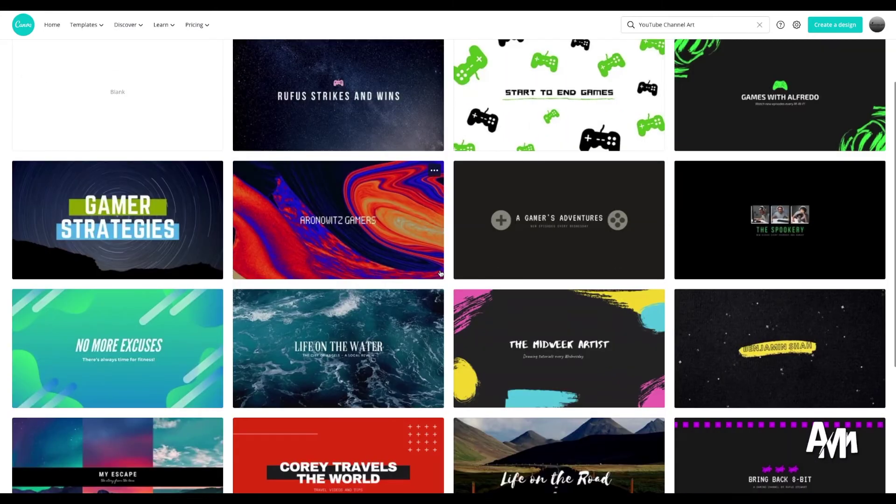
{"action": "scroll", "coordinate": [441, 274], "scroll_direction": "down", "scroll_amount": 15}
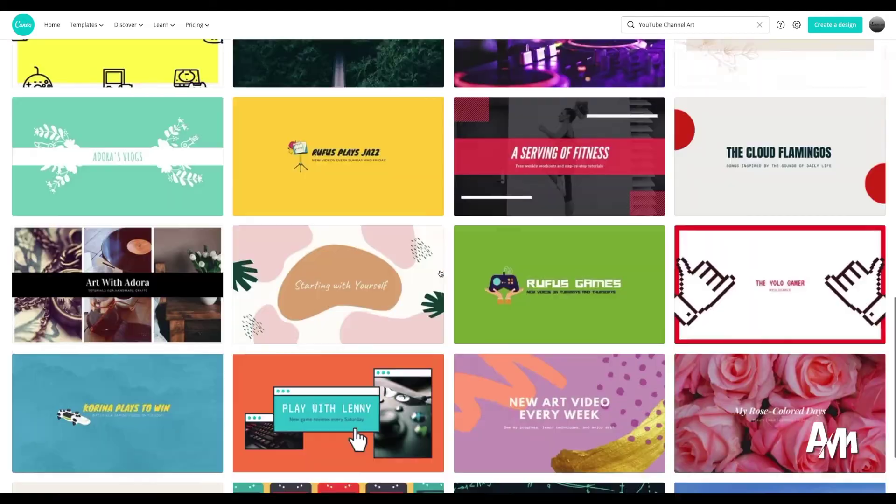
{"action": "scroll", "coordinate": [440, 274], "scroll_direction": "down", "scroll_amount": 10}
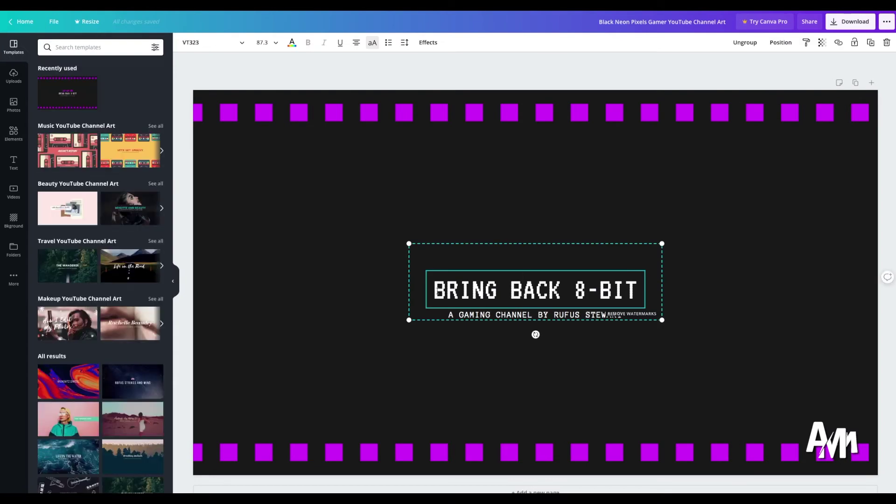
- Replace the 'BRING BACK 8-BIT' title with 'AFFILIATE MARKETING MONEY'
{"action": "key", "text": "shift+Home"}
{"action": "left_click_drag", "start_coordinate": [637, 294], "coordinate": [417, 289]}
{"action": "type", "text": "AFFILIATE MONEY"}
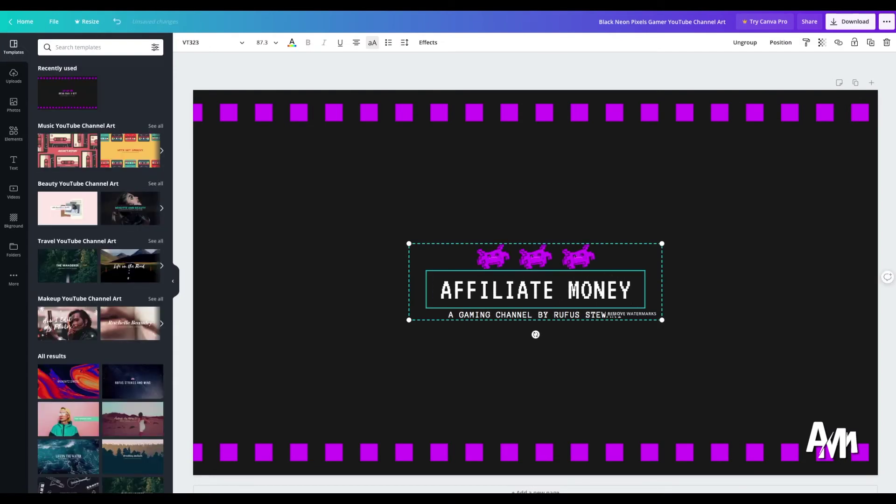
{"action": "key", "text": "Left"}
{"action": "key", "text": "Left"}
{"action": "key", "text": "Left"}
{"action": "key", "text": "Left"}
{"action": "key", "text": "Left"}
{"action": "type", "text": "MARKETING"}
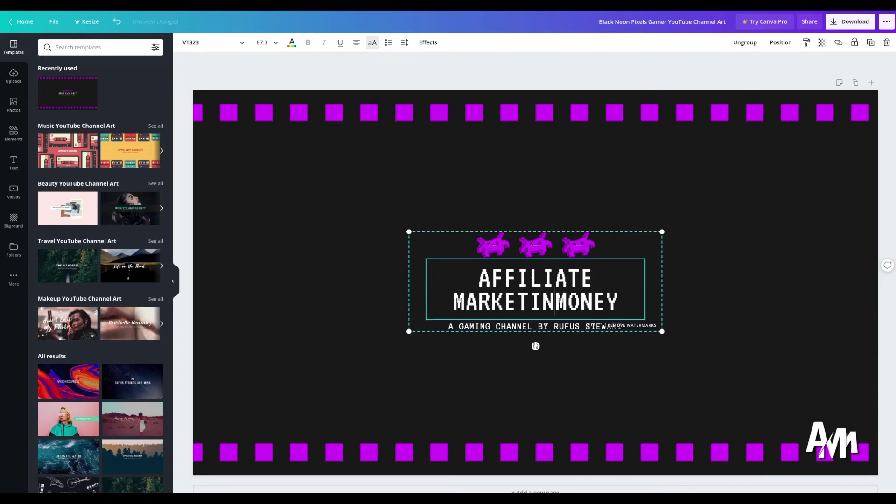
- Change the subtitle to 'MAKE MONEY ONLINE BY SELLING PRODUCTS' and insert 'OTHER PEOPLE'S' before PRODUCTS
{"action": "left_click", "coordinate": [475, 328]}
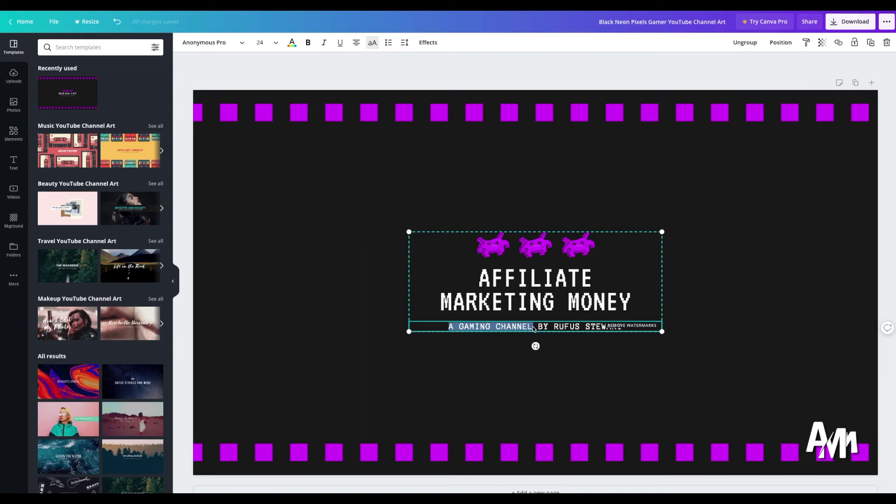
{"action": "type", "text": "MAKE MONEY ONLINE BY "}
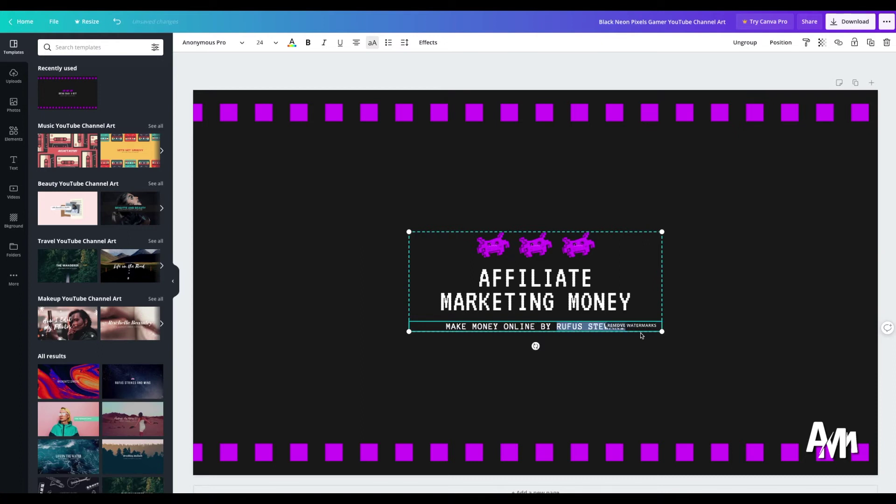
{"action": "type", "text": "SELLING PRODUCTS"}
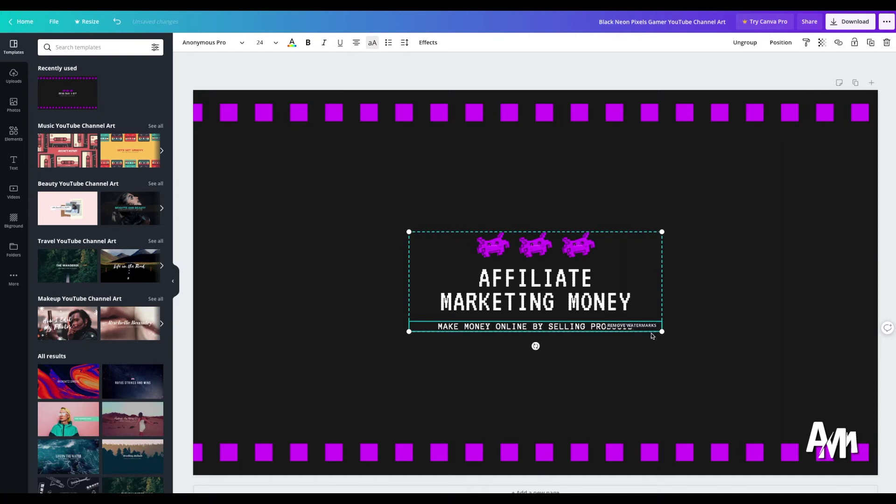
{"action": "left_click", "coordinate": [591, 328]}
{"action": "type", "text": "OTHER PEO"}
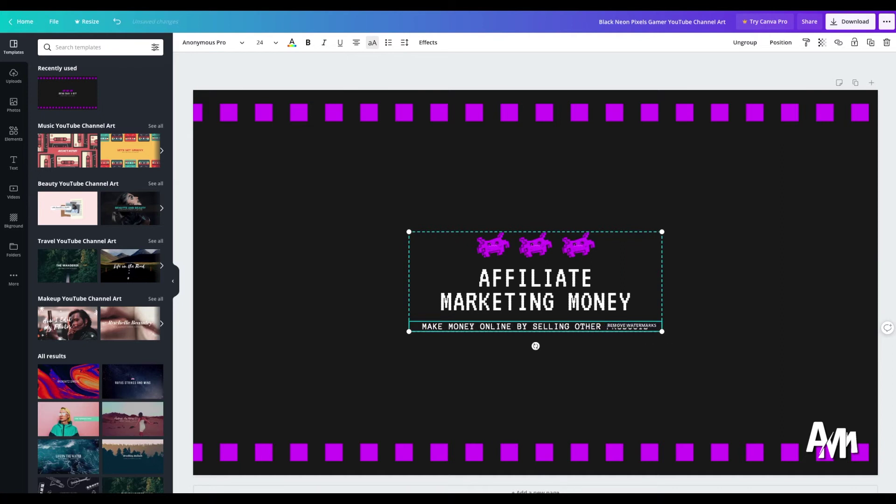
{"action": "type", "text": "PLES"}
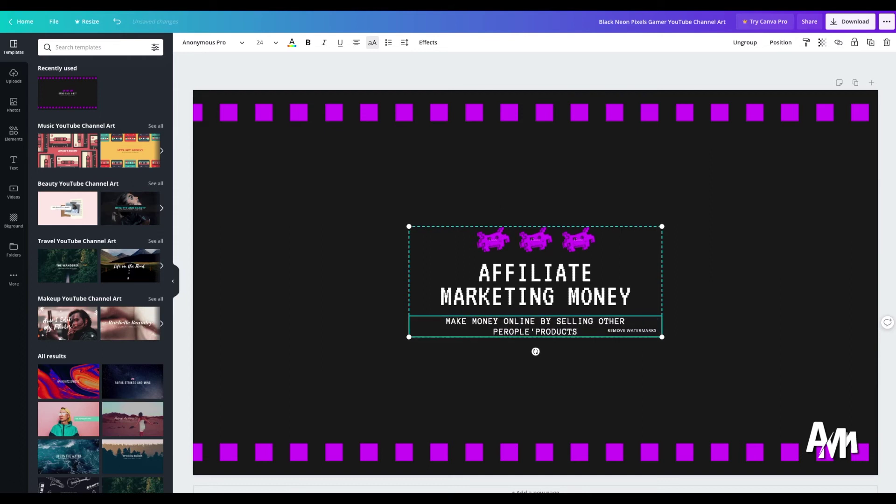
{"action": "type", "text": "S"}
- Recolour the banner's top pixel strip green and the bottom strip red
{"action": "left_click", "coordinate": [725, 365]}
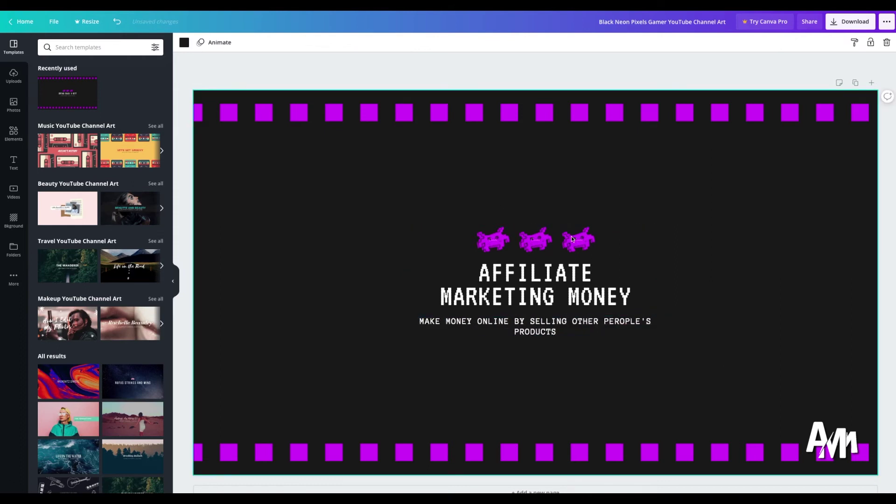
{"action": "left_click", "coordinate": [438, 116]}
{"action": "left_click", "coordinate": [184, 42]}
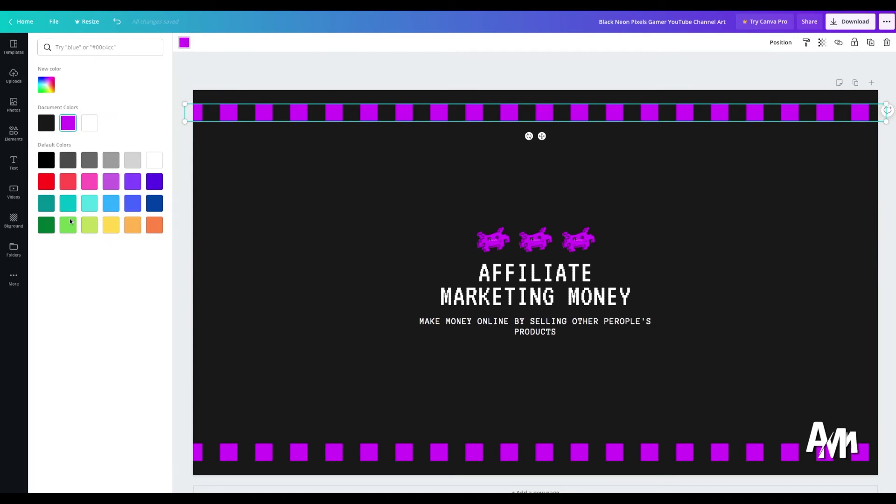
{"action": "left_click", "coordinate": [68, 225]}
{"action": "left_click", "coordinate": [374, 455]}
{"action": "left_click", "coordinate": [46, 181]}
- Recolour the three aliens grey, red and cyan, then bring up the banner's download options
{"action": "left_click", "coordinate": [563, 242]}
{"action": "double_click", "coordinate": [578, 242]}
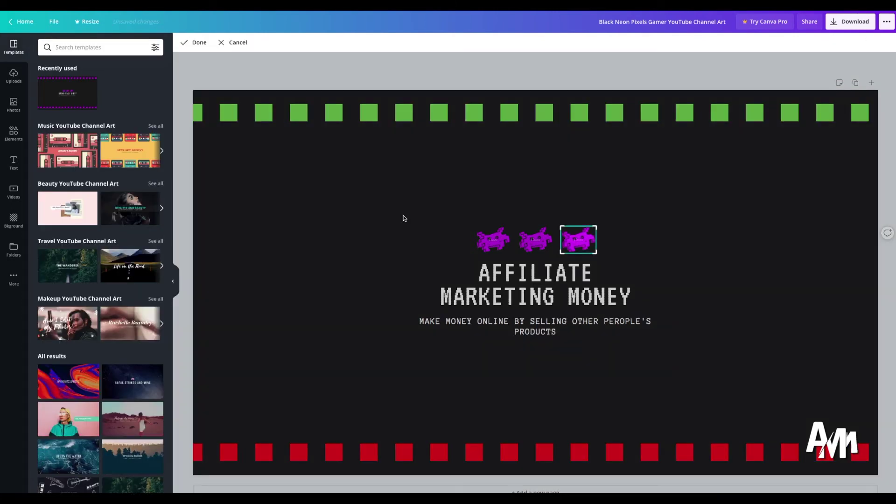
{"action": "left_click", "coordinate": [189, 42]}
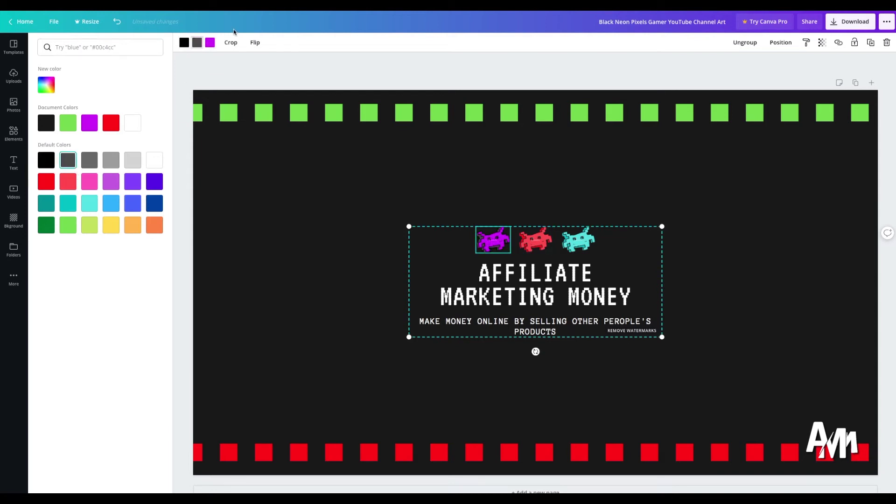
{"action": "key", "text": "Escape"}
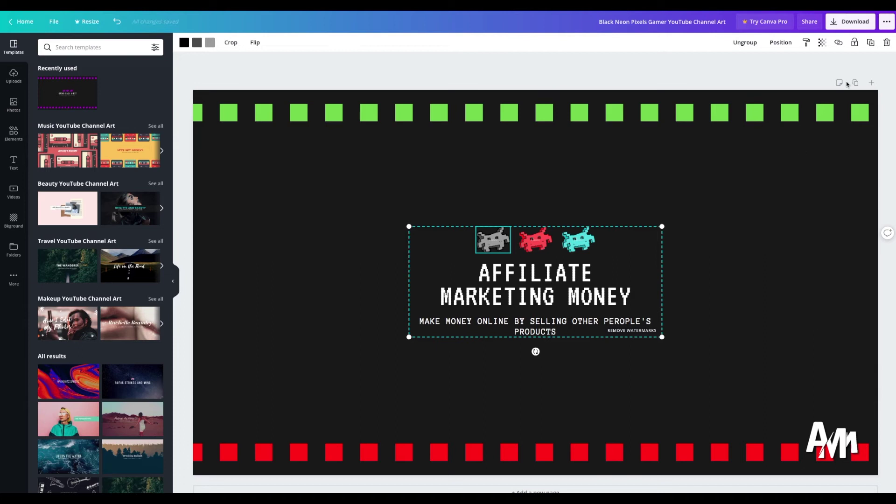
{"action": "left_click", "coordinate": [841, 27]}
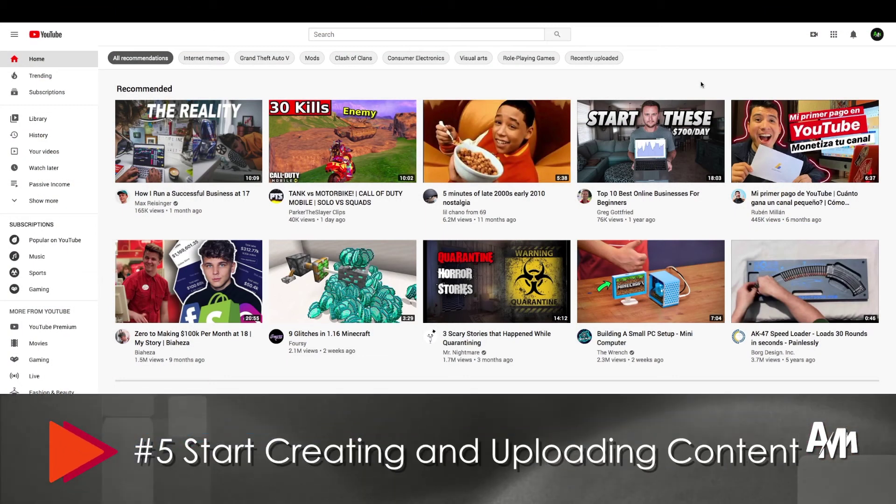
- Search YouTube for 'top 10'
{"action": "scroll", "coordinate": [701, 83], "scroll_direction": "down", "scroll_amount": 6}
{"action": "scroll", "coordinate": [701, 84], "scroll_direction": "down", "scroll_amount": 5}
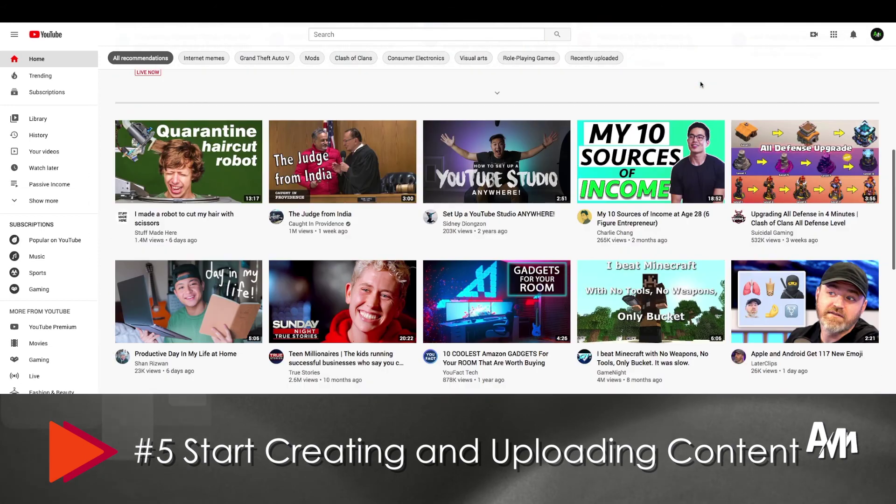
{"action": "scroll", "coordinate": [717, 100], "scroll_direction": "down", "scroll_amount": 6}
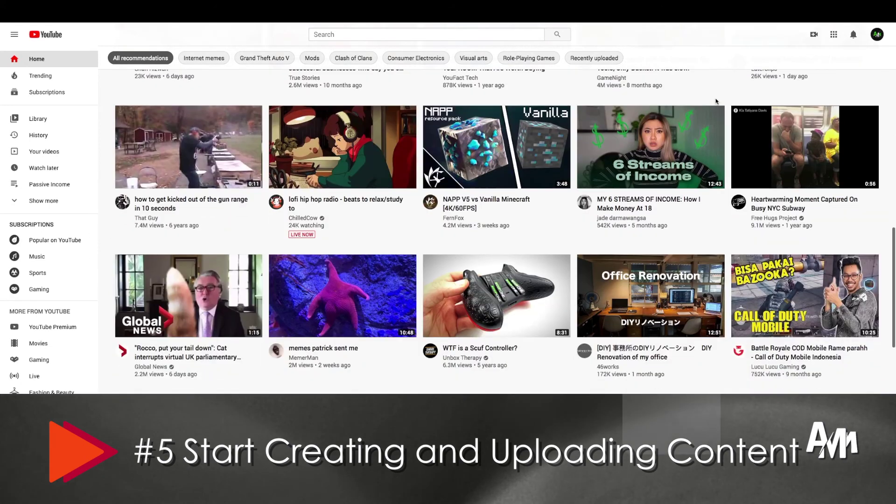
{"action": "scroll", "coordinate": [718, 101], "scroll_direction": "up", "scroll_amount": 12}
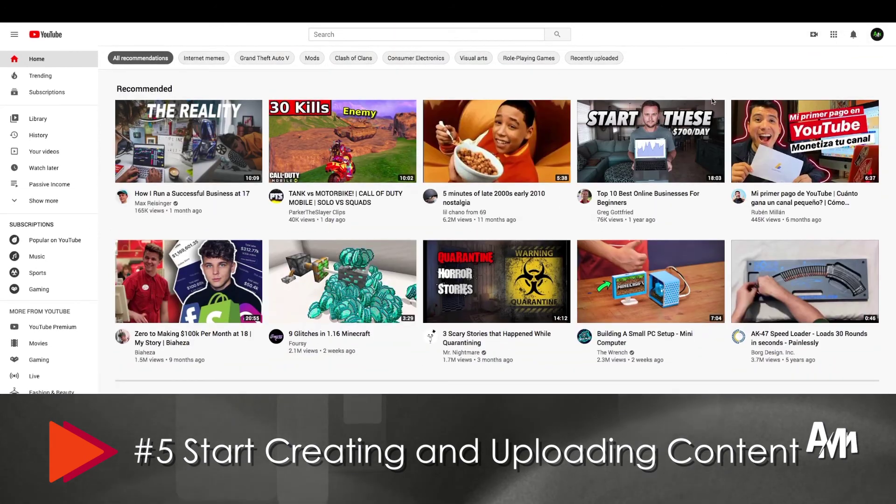
{"action": "left_click", "coordinate": [354, 35]}
{"action": "type", "text": "top 10"}
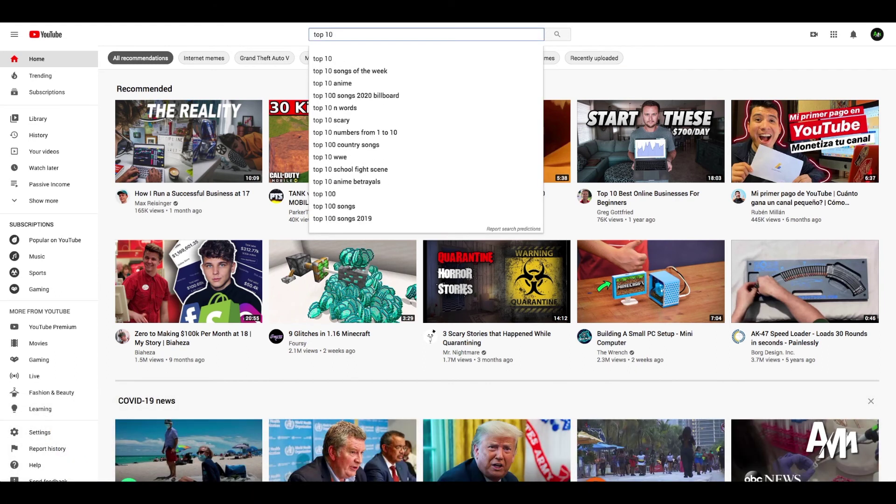
{"action": "key", "text": "Return"}
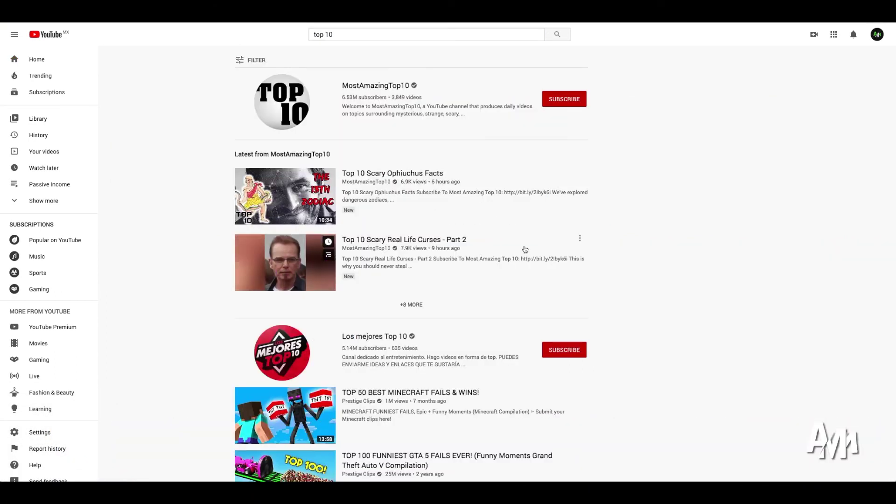
- Filter the 'top 10' results to videos uploaded today and browse them
{"action": "left_click", "coordinate": [240, 59]}
{"action": "left_click", "coordinate": [244, 117]}
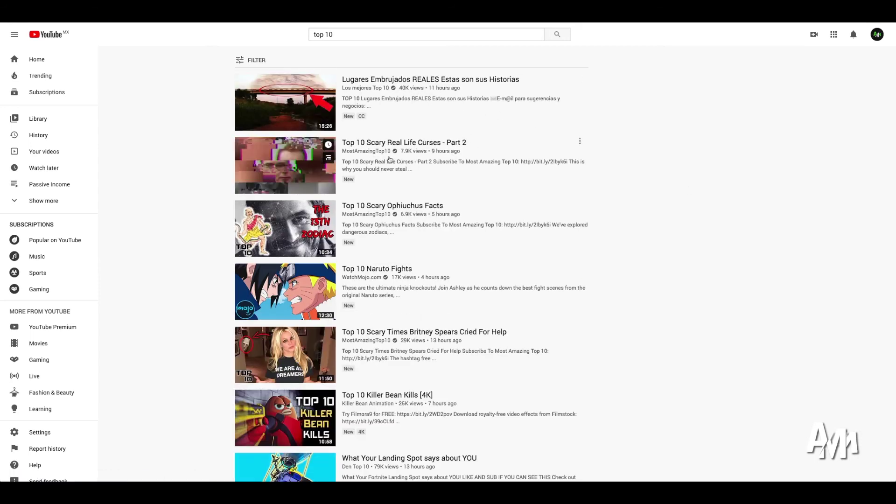
{"action": "scroll", "coordinate": [437, 188], "scroll_direction": "down", "scroll_amount": 2}
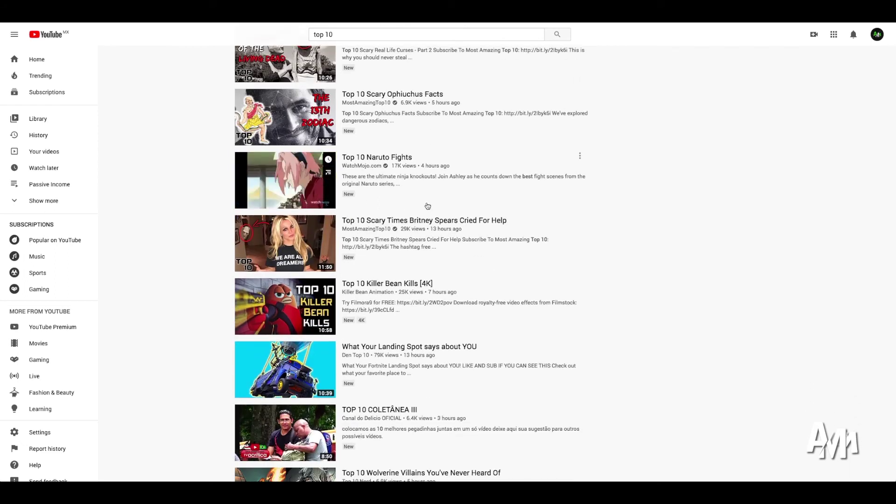
{"action": "scroll", "coordinate": [427, 210], "scroll_direction": "down", "scroll_amount": 2}
{"action": "scroll", "coordinate": [425, 235], "scroll_direction": "up", "scroll_amount": 3}
{"action": "scroll", "coordinate": [426, 236], "scroll_direction": "up", "scroll_amount": 2}
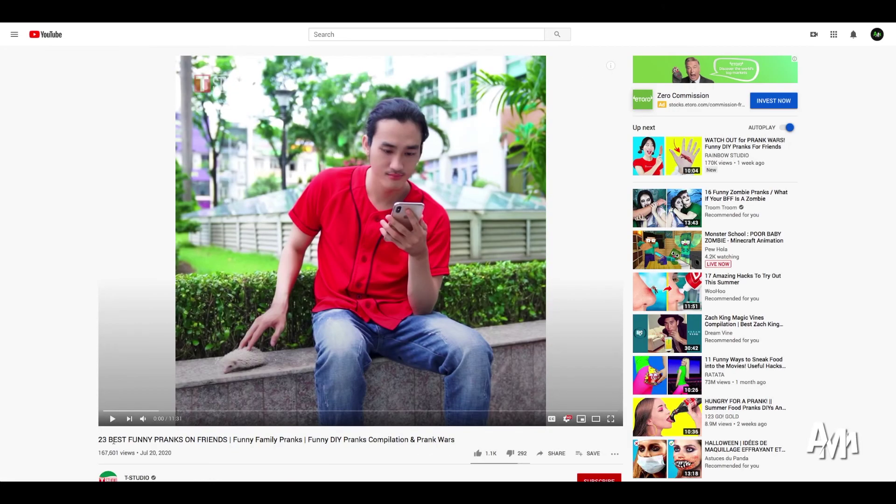
- Skip the T-STUDIO pranks compilation ahead to 0:47, then to 1:18
{"action": "left_click", "coordinate": [140, 412]}
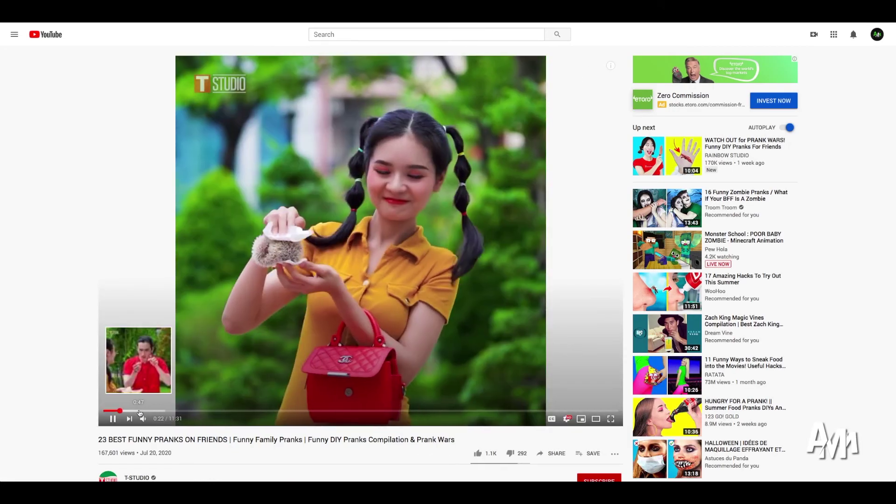
{"action": "left_click", "coordinate": [161, 412]}
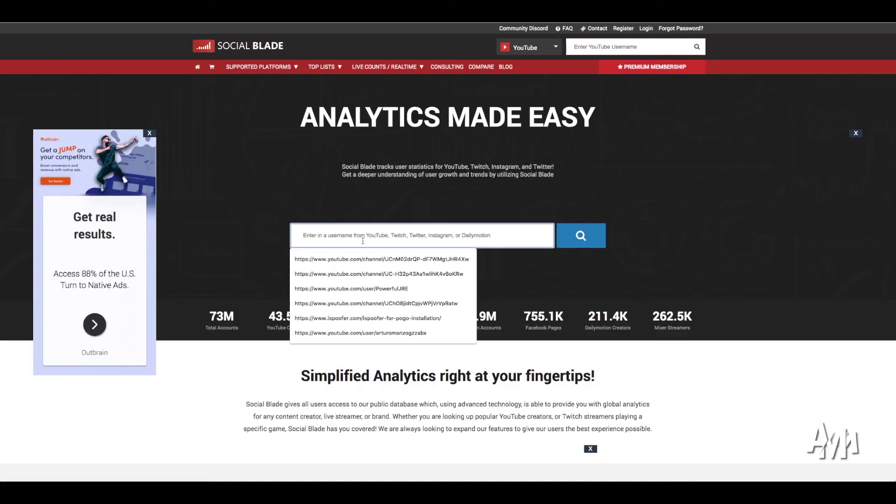
- Look up the T-STUDIO channel on Social Blade and scroll to its estimated earnings
{"action": "left_click", "coordinate": [363, 259]}
{"action": "left_click", "coordinate": [593, 244]}
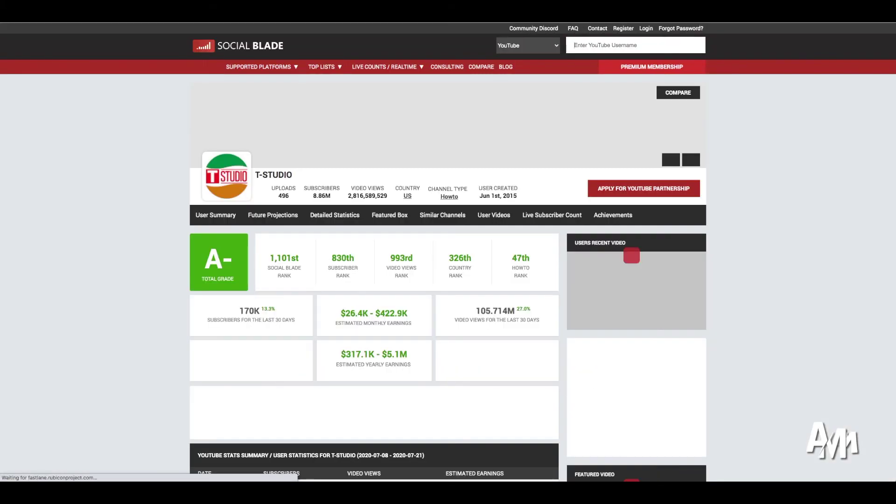
{"action": "scroll", "coordinate": [355, 382], "scroll_direction": "down", "scroll_amount": 3}
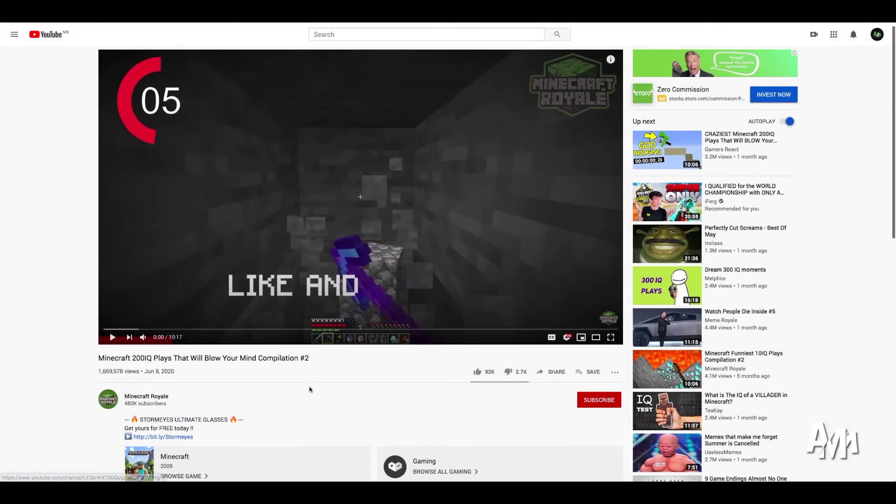
{"action": "left_click", "coordinate": [114, 338]}
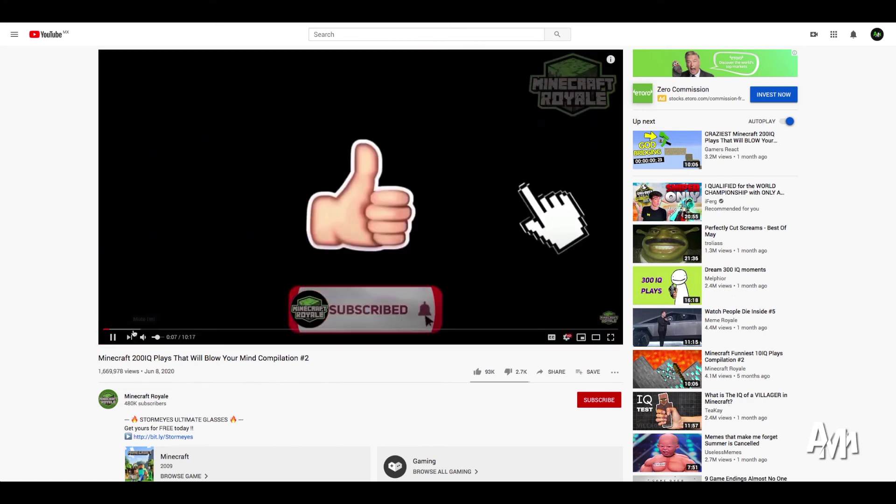
{"action": "left_click", "coordinate": [123, 330]}
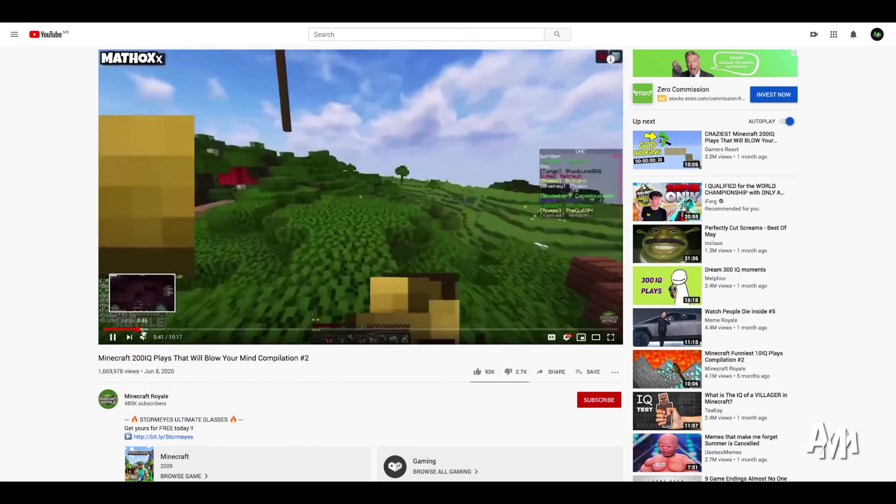
{"action": "scroll", "coordinate": [191, 372], "scroll_direction": "down", "scroll_amount": 2}
{"action": "left_click", "coordinate": [146, 307]}
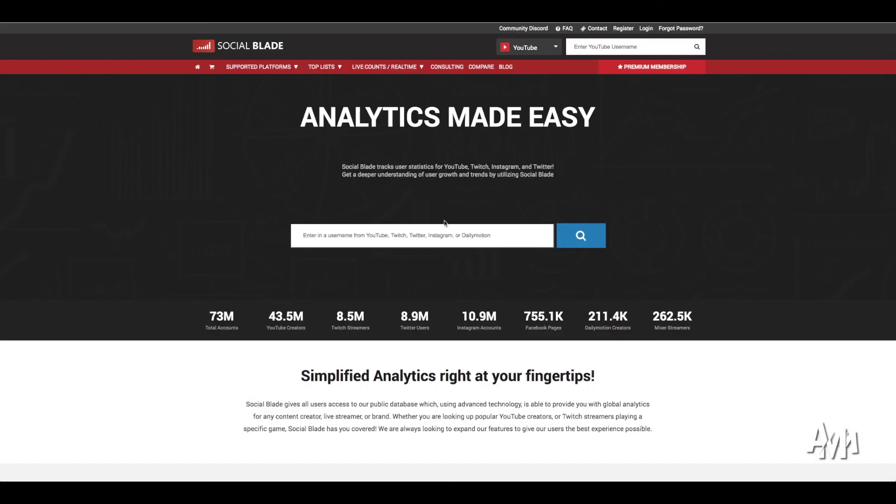
{"action": "left_click", "coordinate": [443, 233]}
{"action": "type", "text": "https://www.youtube.com/channel/UCDgsb0HVeG1YWm3kMj9jKVg"}
- Run the Social Blade lookup for Minecraft Royale to show its grade, uploads and views
{"action": "left_click", "coordinate": [598, 245]}
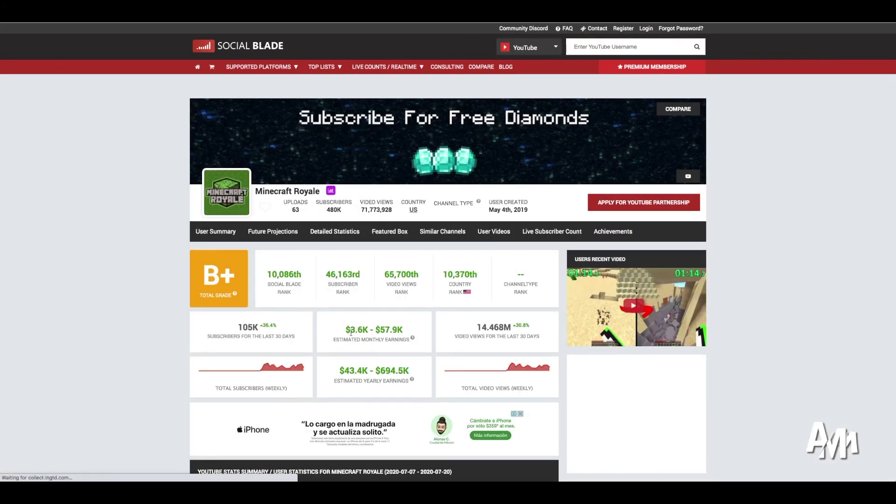